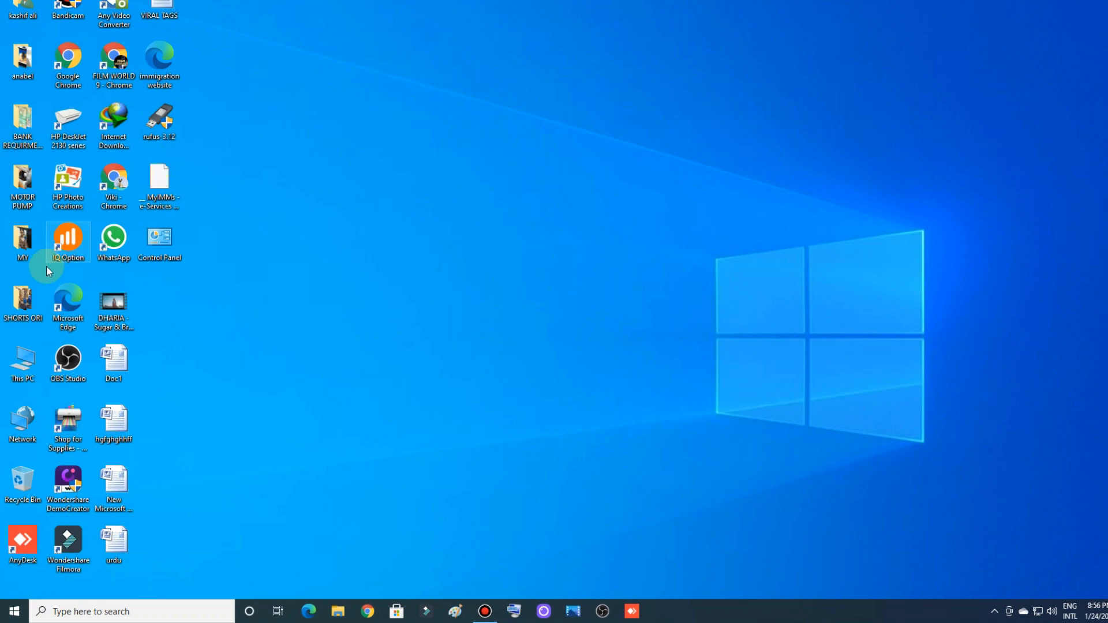
double_click(27, 295)
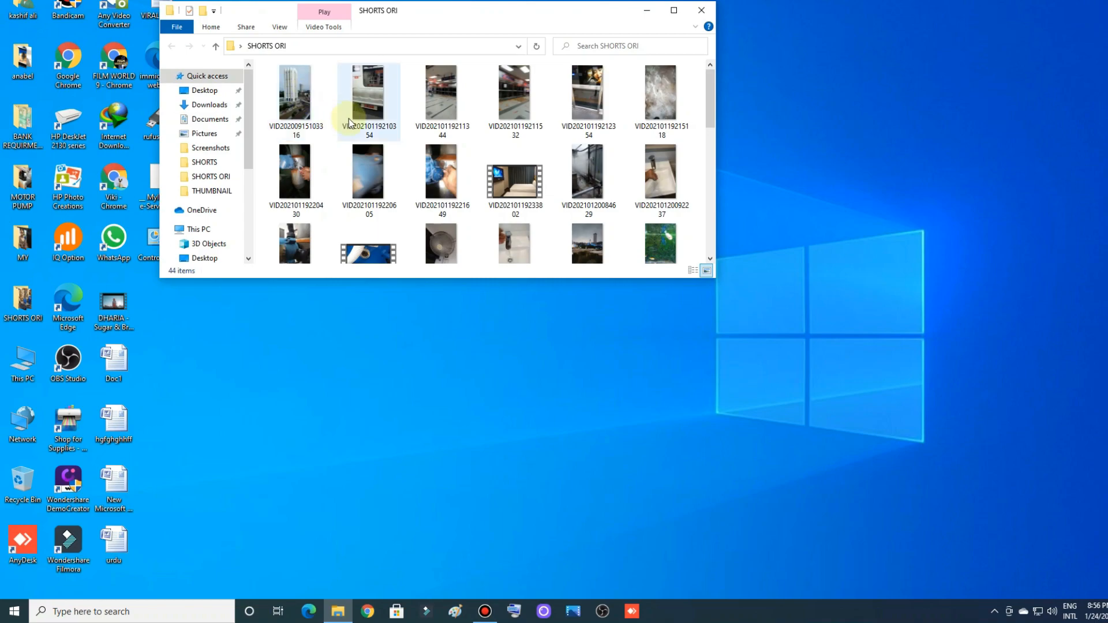
double_click(301, 99)
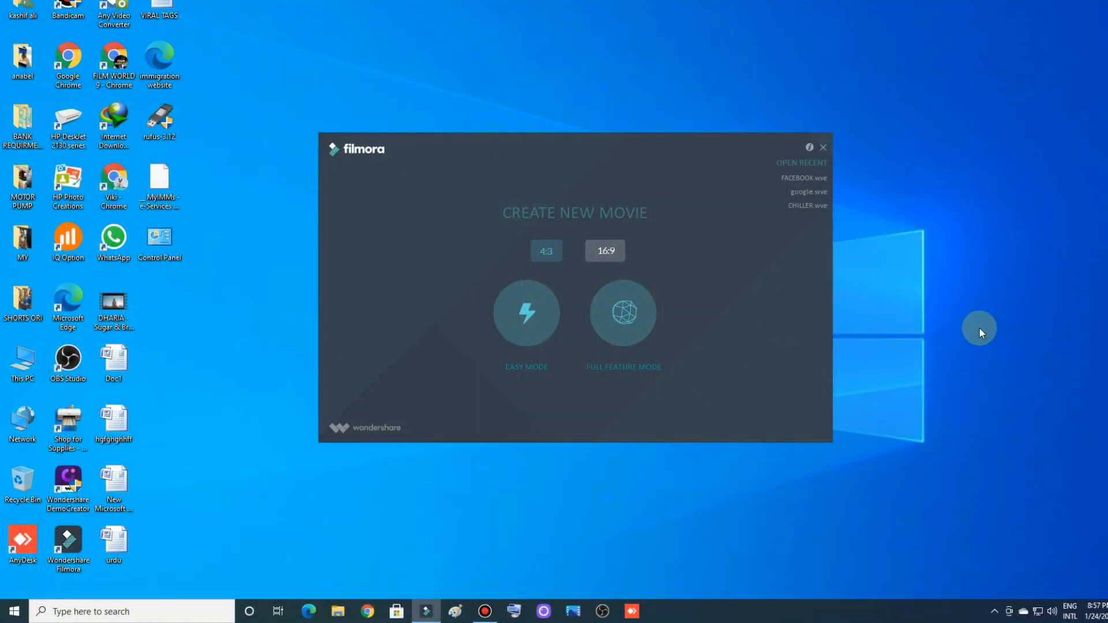
Start a new movie project in Filmora's full feature mode.
click(625, 323)
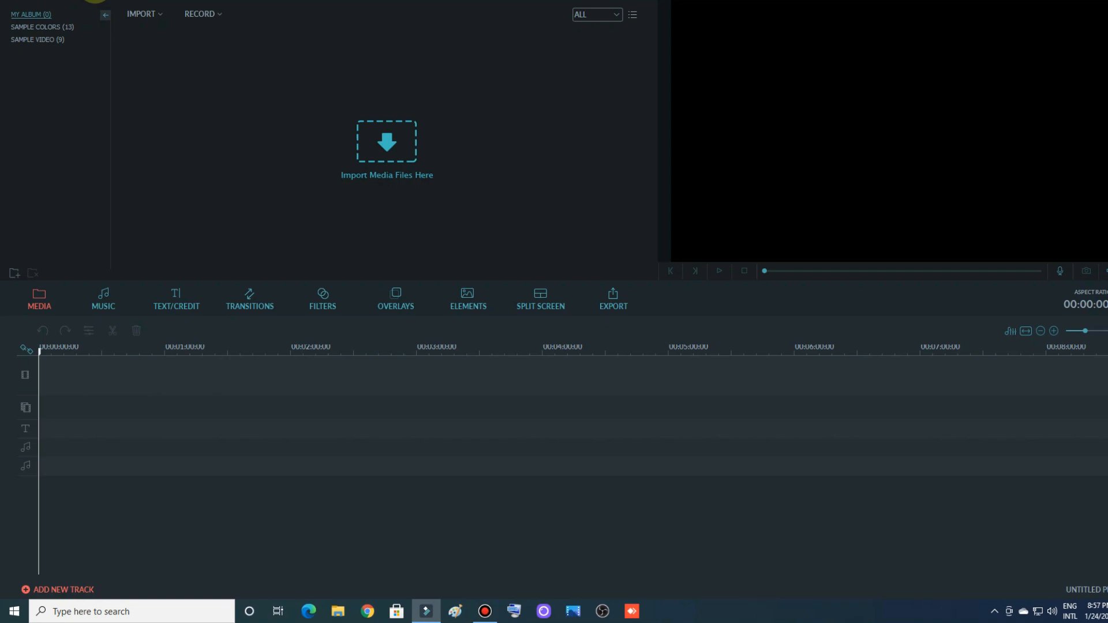
click(95, 1)
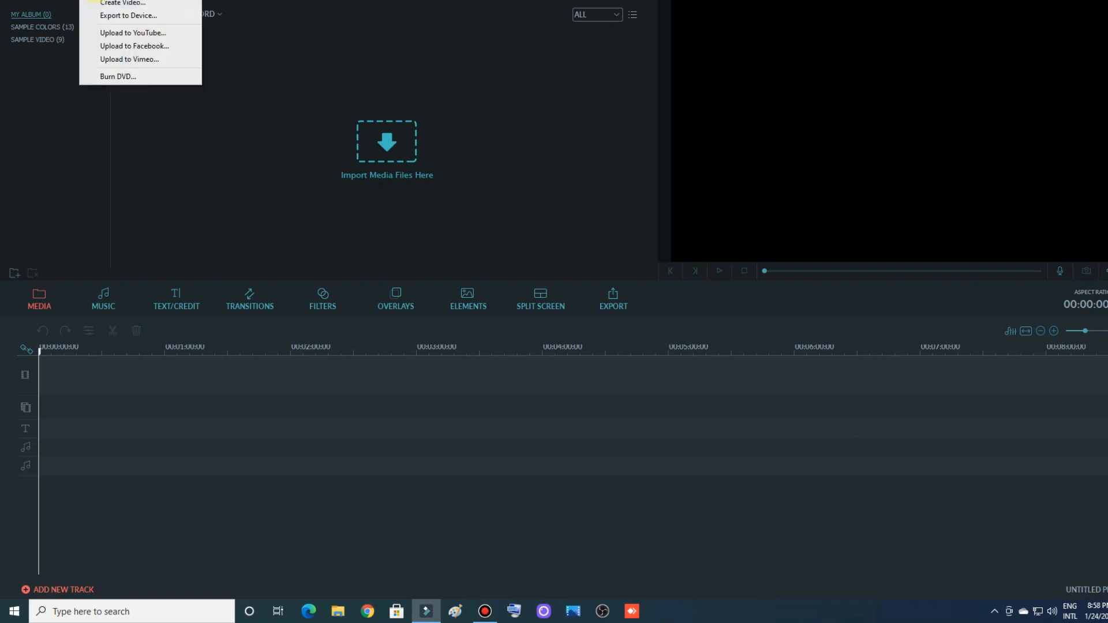
click(113, 17)
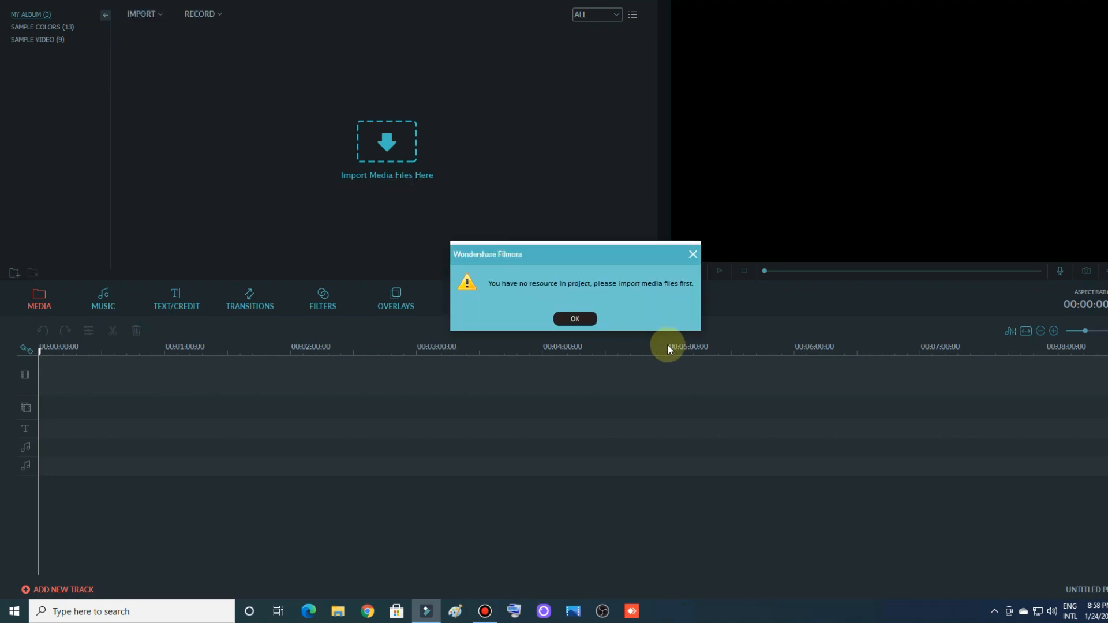
click(694, 254)
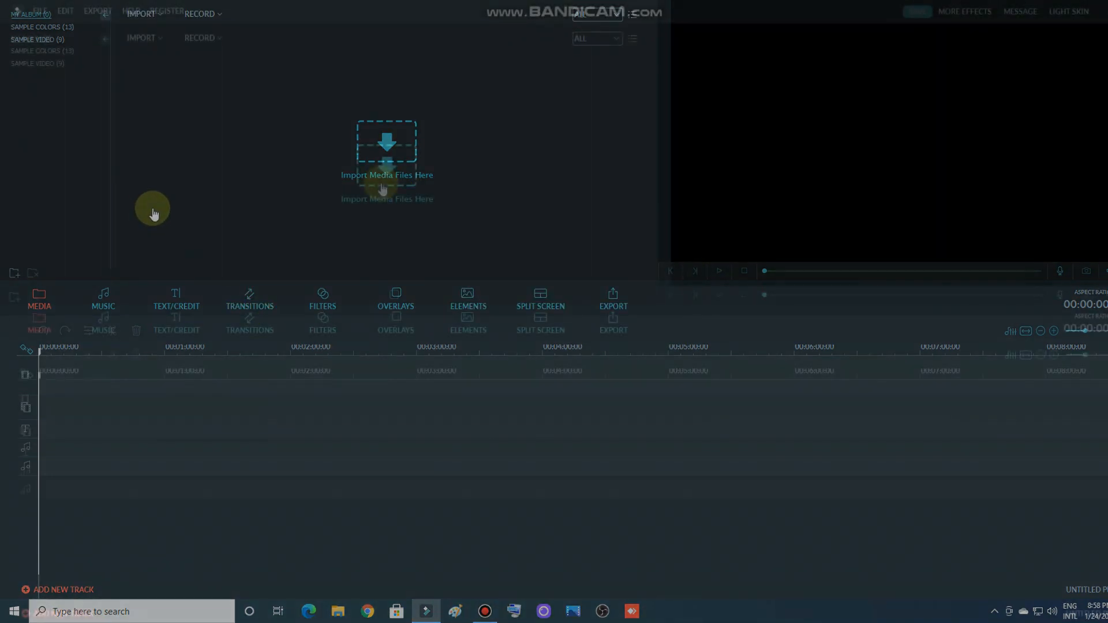
click(382, 185)
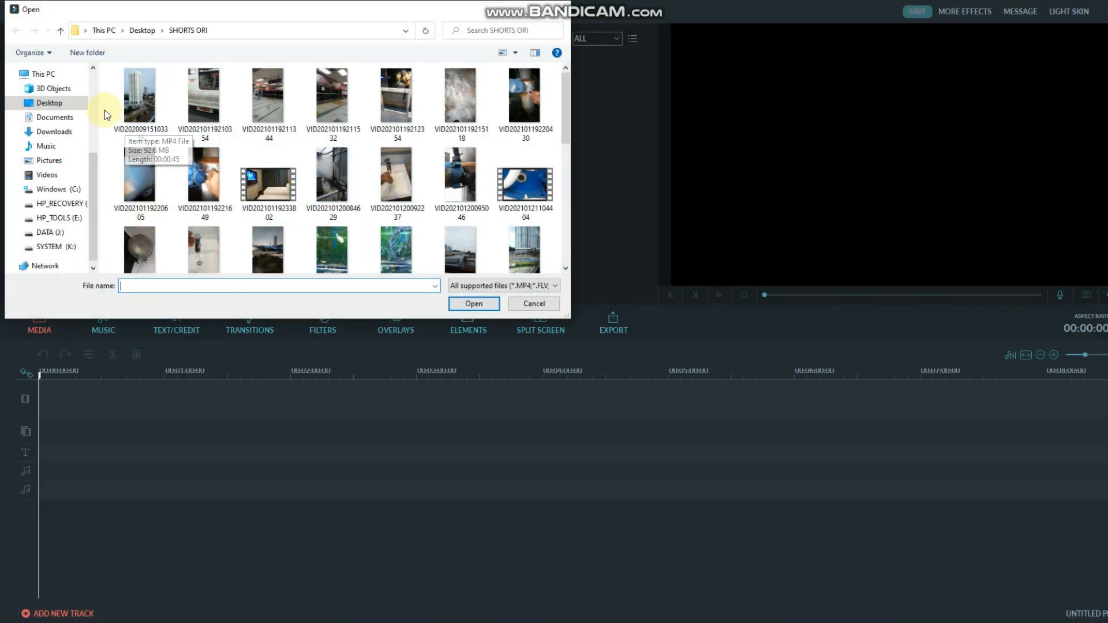
click(141, 119)
click(475, 304)
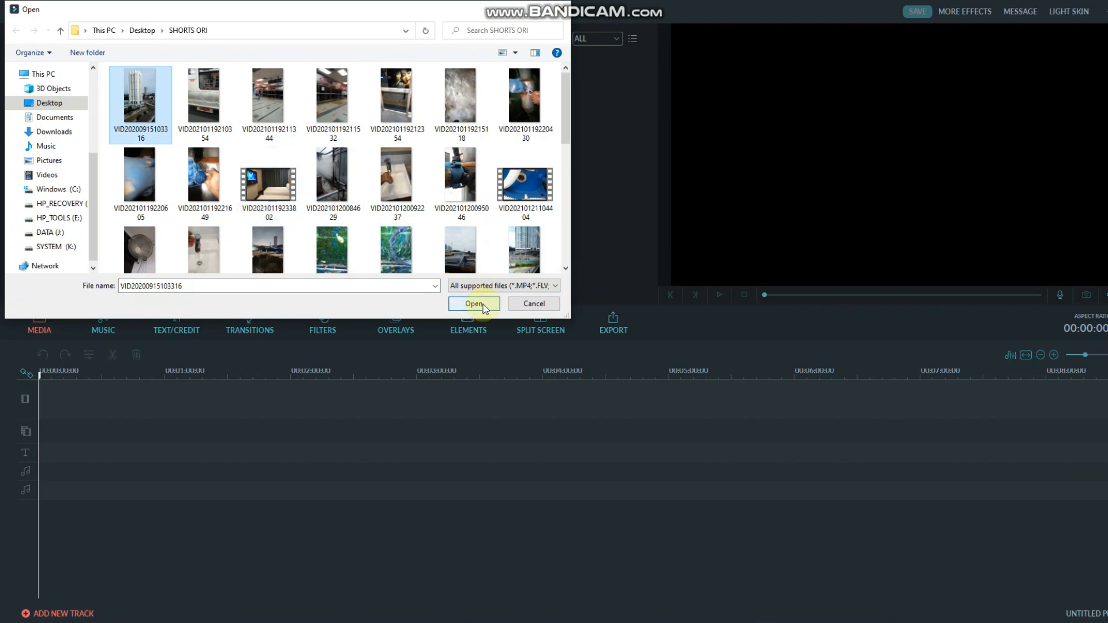
click(483, 305)
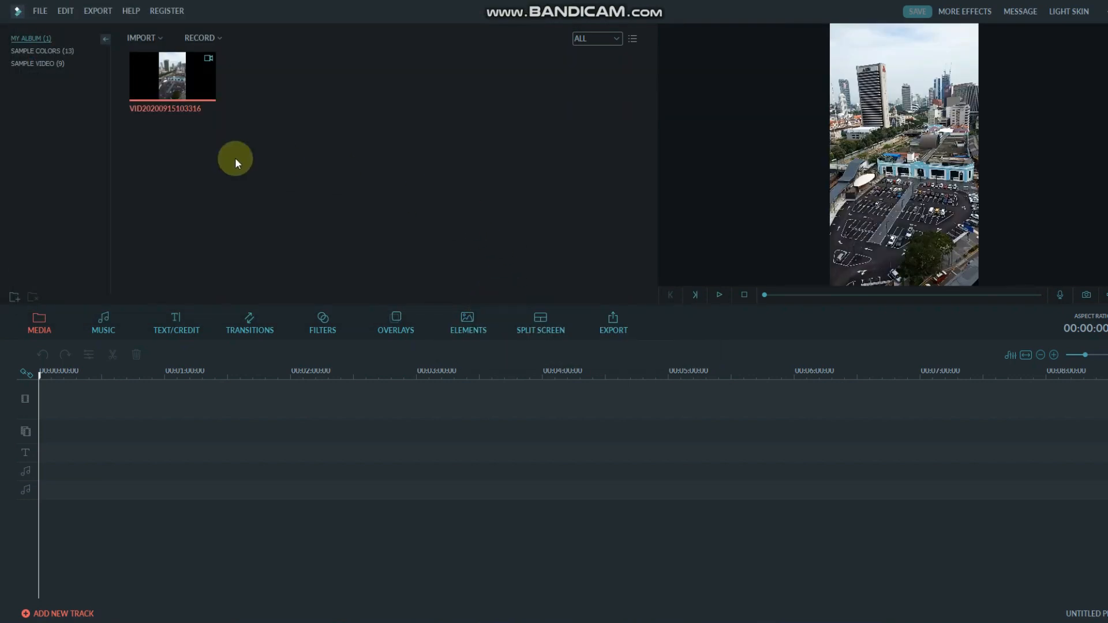
click(171, 75)
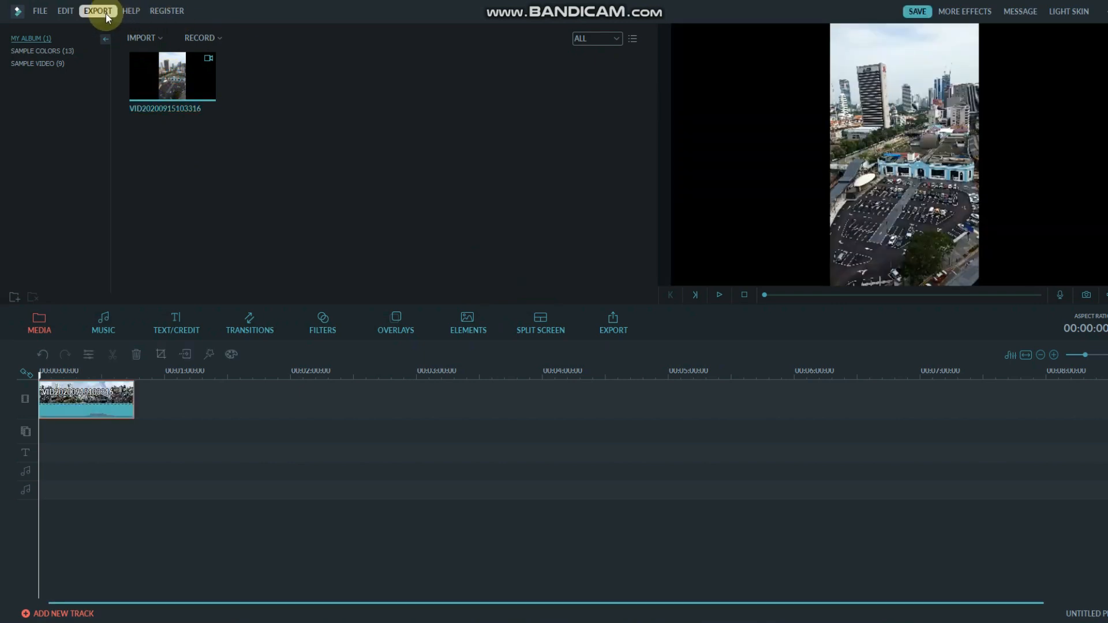
Review the output settings for exporting the movie as a local MP4 file, and close Filmora without exporting.
click(106, 16)
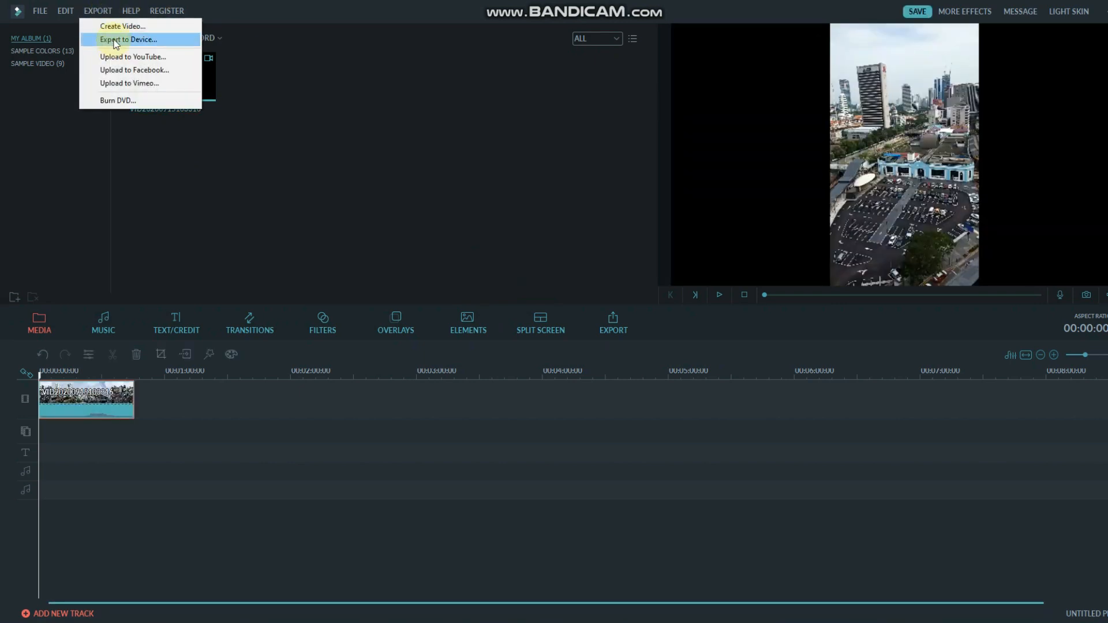
click(114, 40)
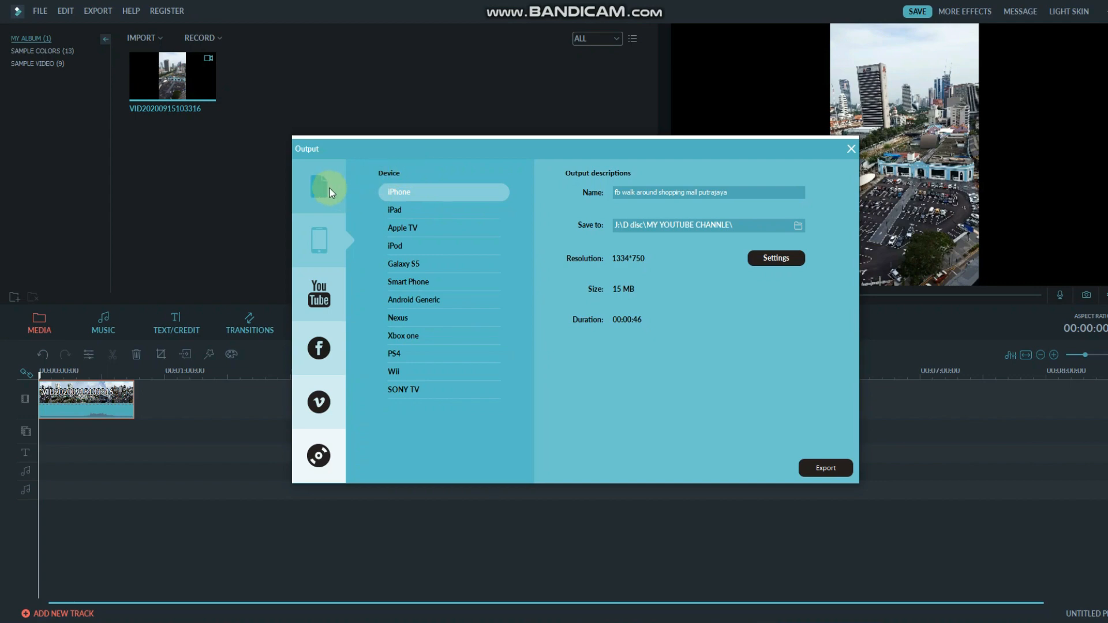
click(316, 185)
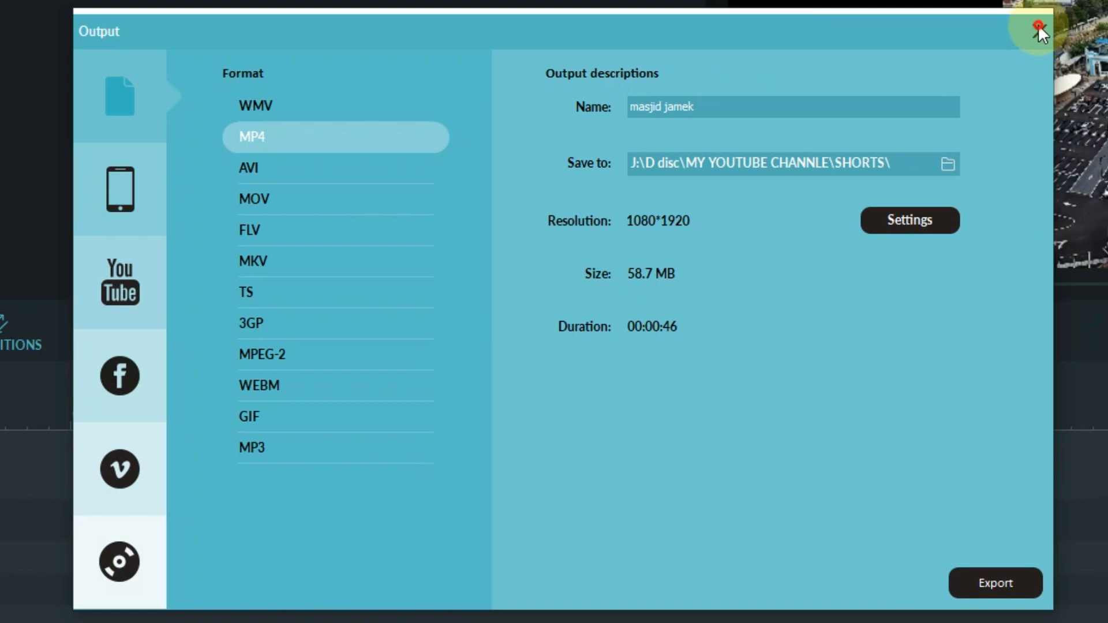
click(1037, 26)
key(alt+F4)
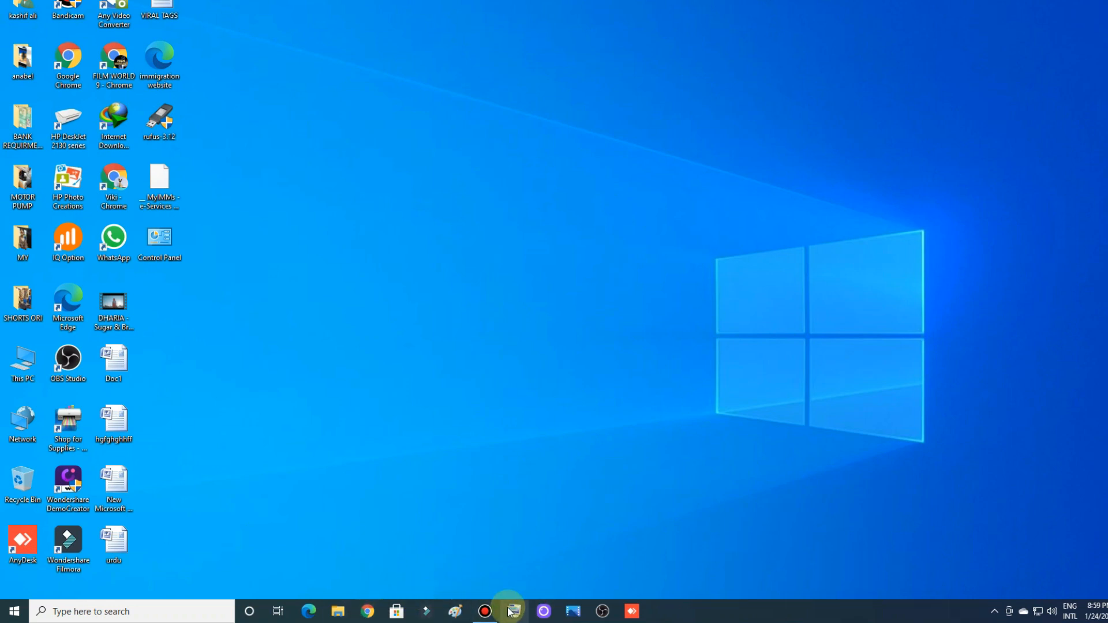
Switch to YouTube in Chrome and start uploading a new video.
click(368, 611)
click(531, 296)
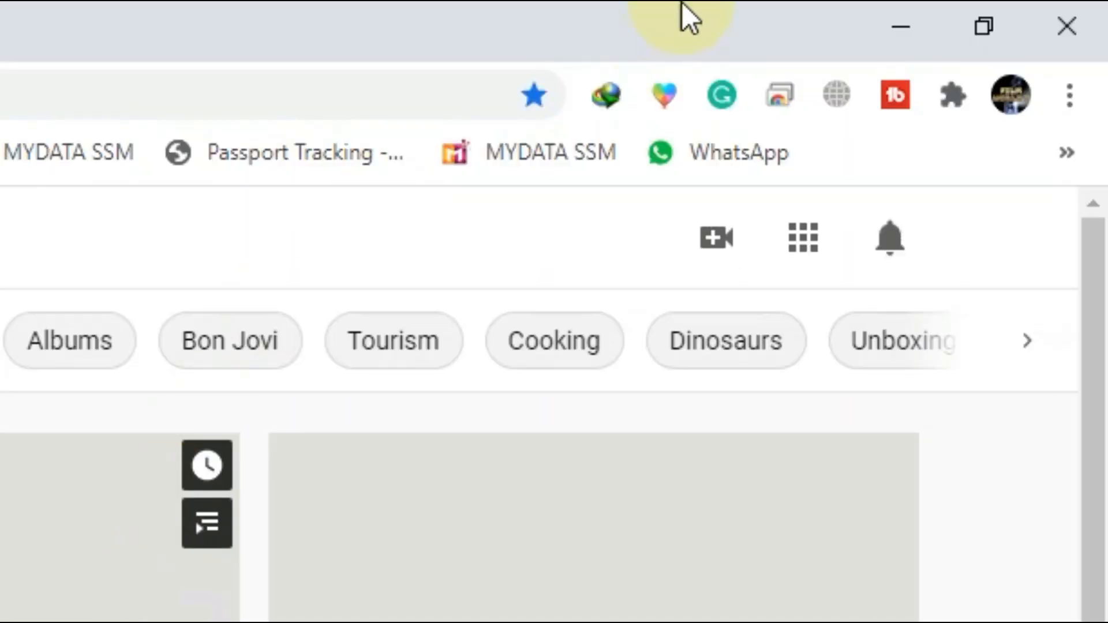
click(716, 238)
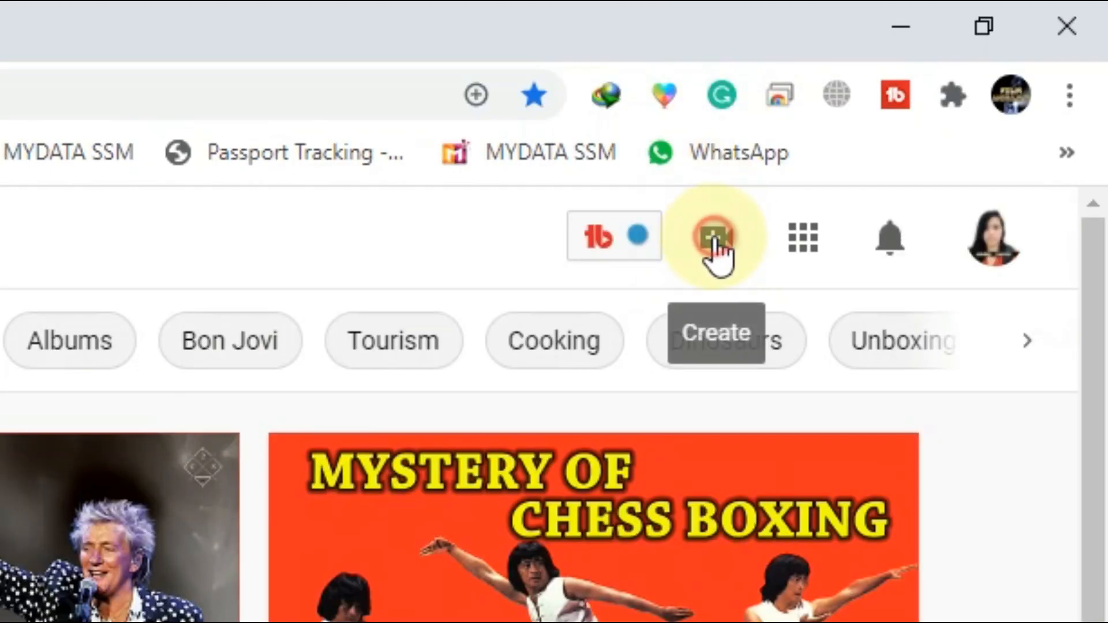
click(800, 318)
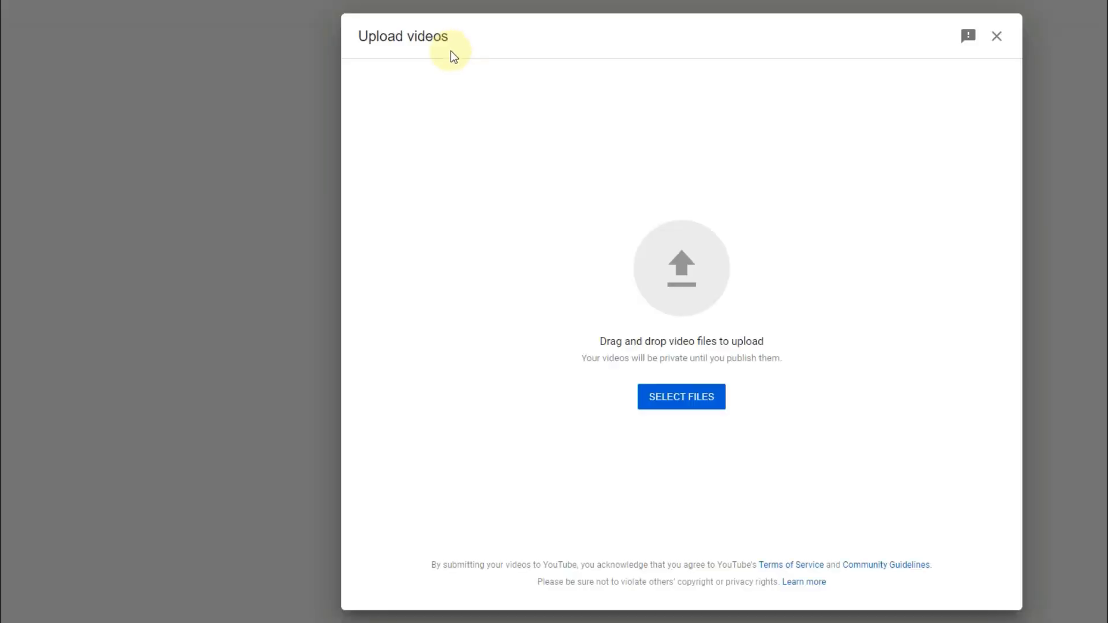
Select the masjid jamek video in the SHORTS folder on the DATA (J:) drive's D disc folder and upload it.
click(682, 404)
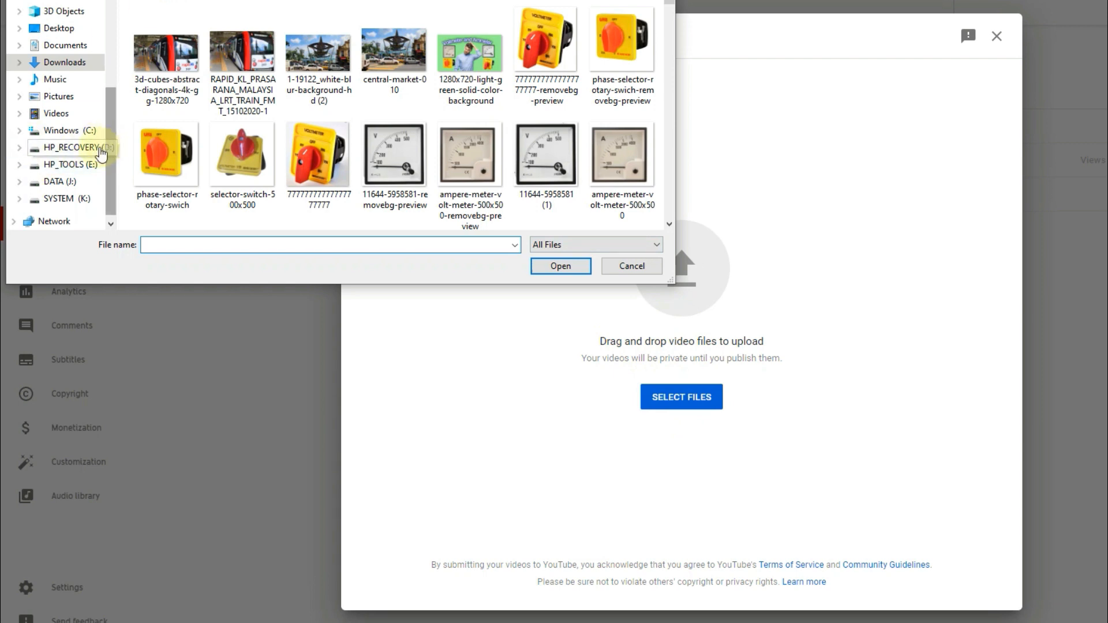
click(61, 182)
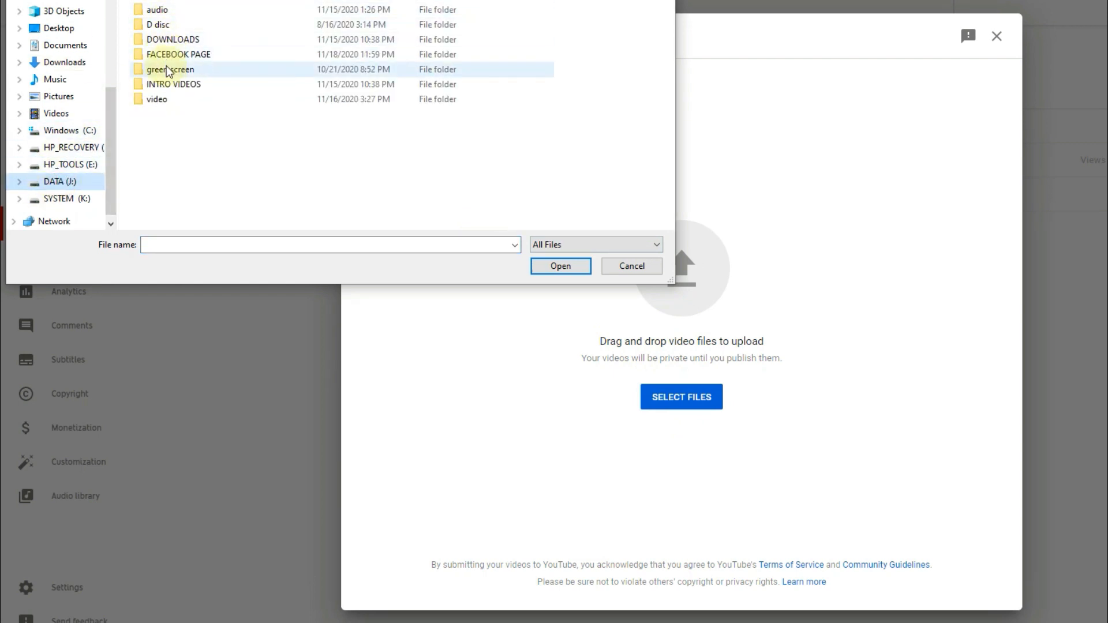
double_click(153, 24)
double_click(464, 42)
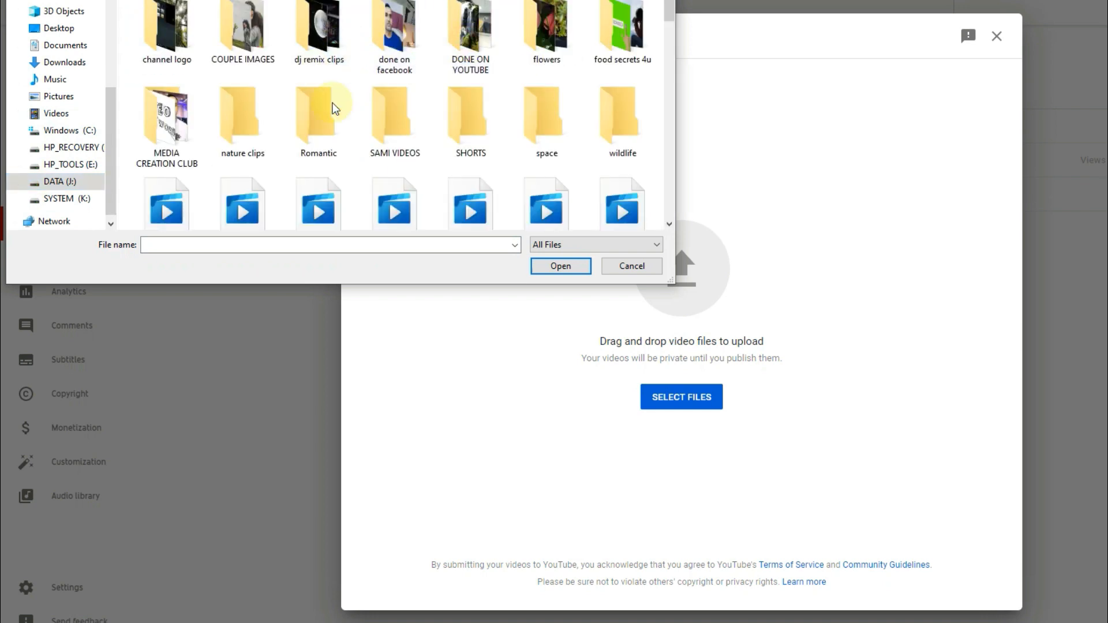
double_click(457, 125)
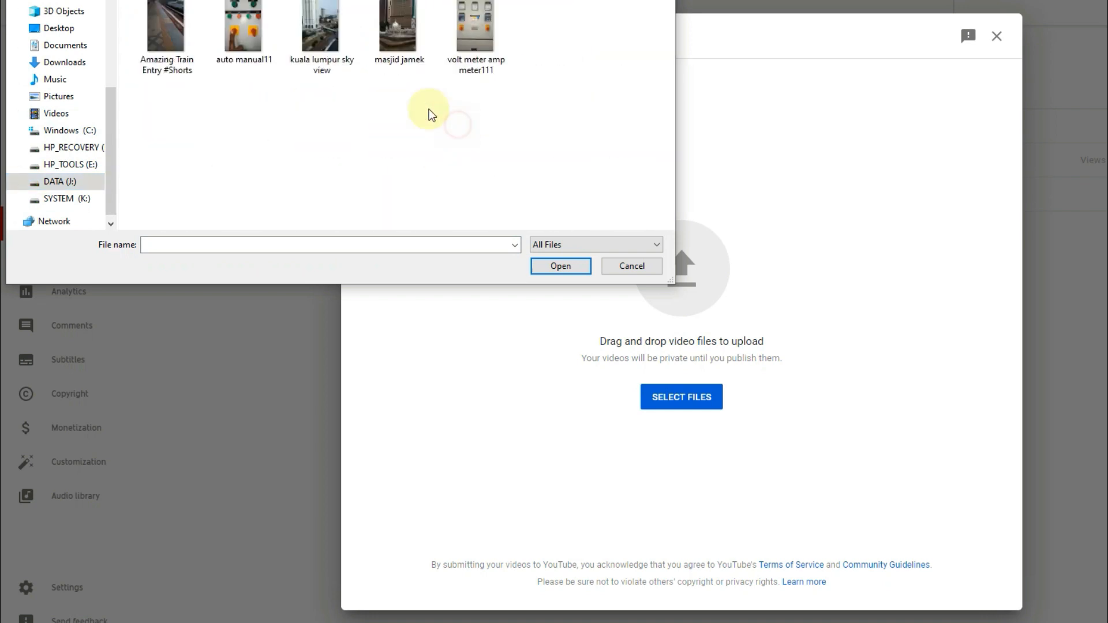
click(403, 45)
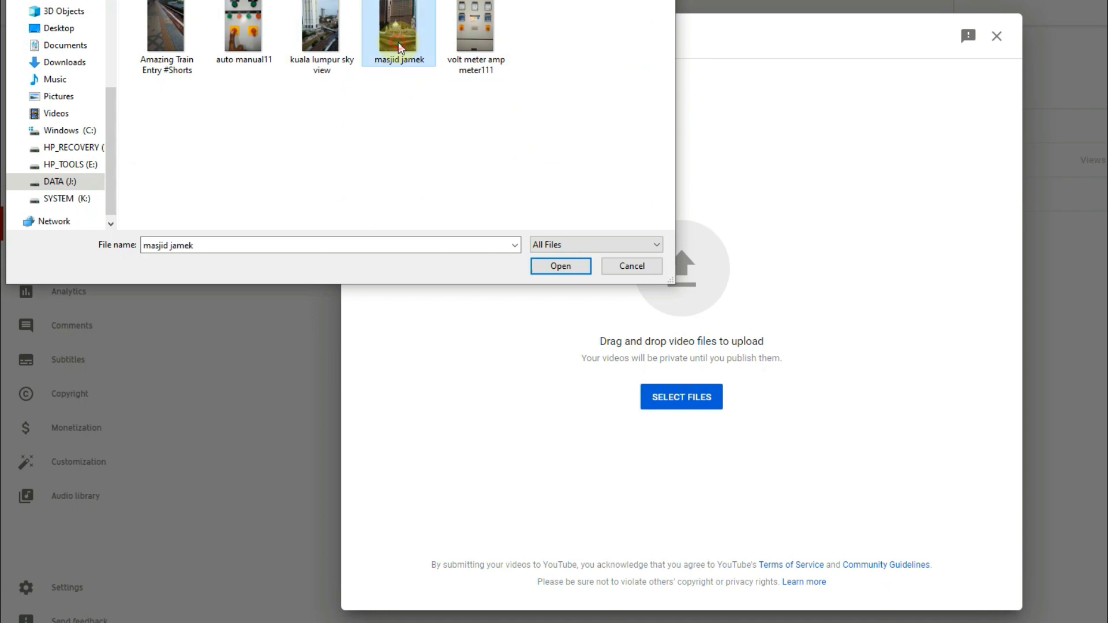
click(557, 266)
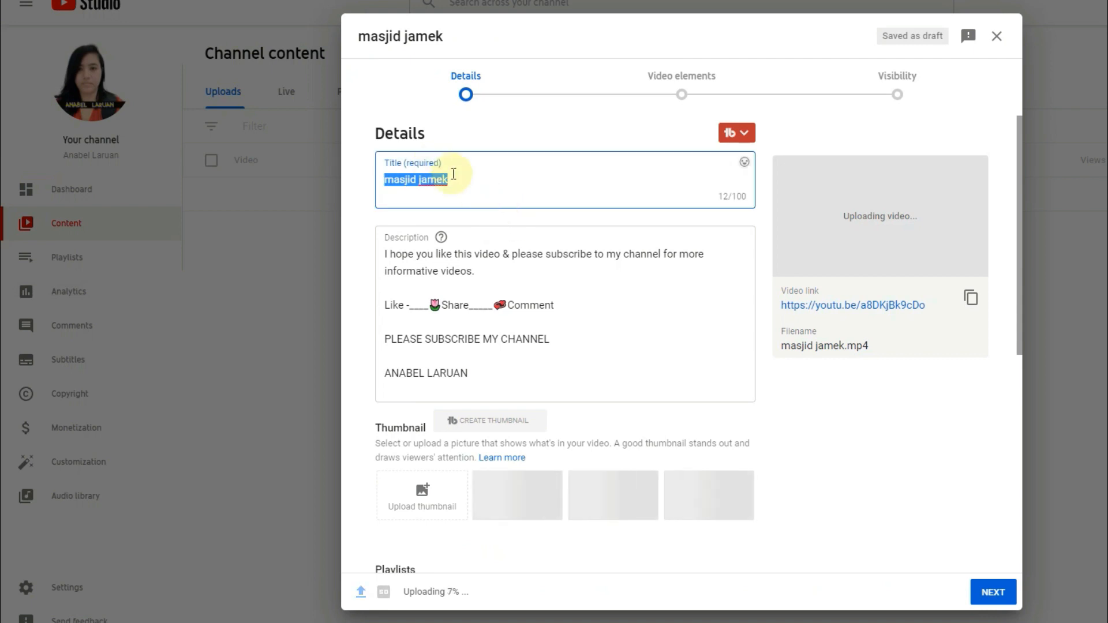
Extend the video title to "masjid jamek Kuala Lumpur #Shorts".
click(458, 183)
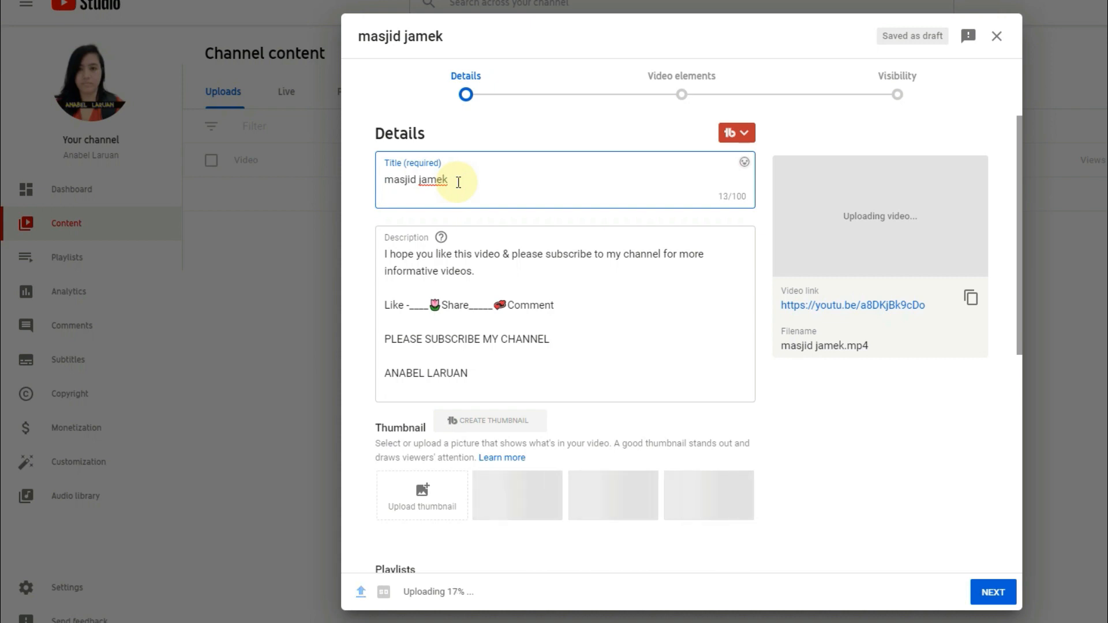
text(Ku)
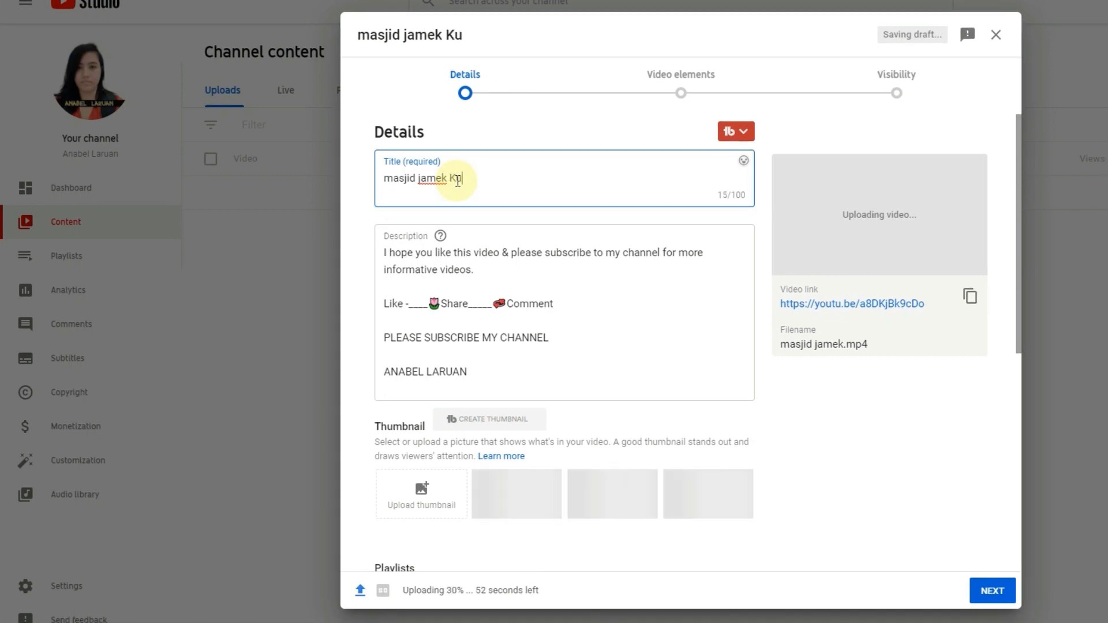
text(ala)
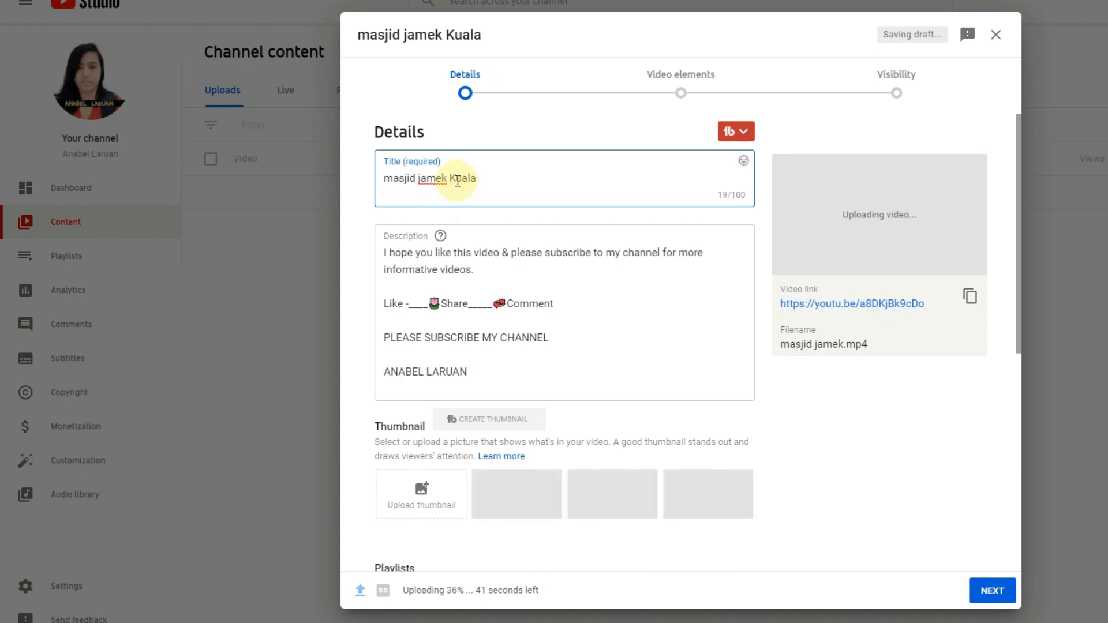
text( L)
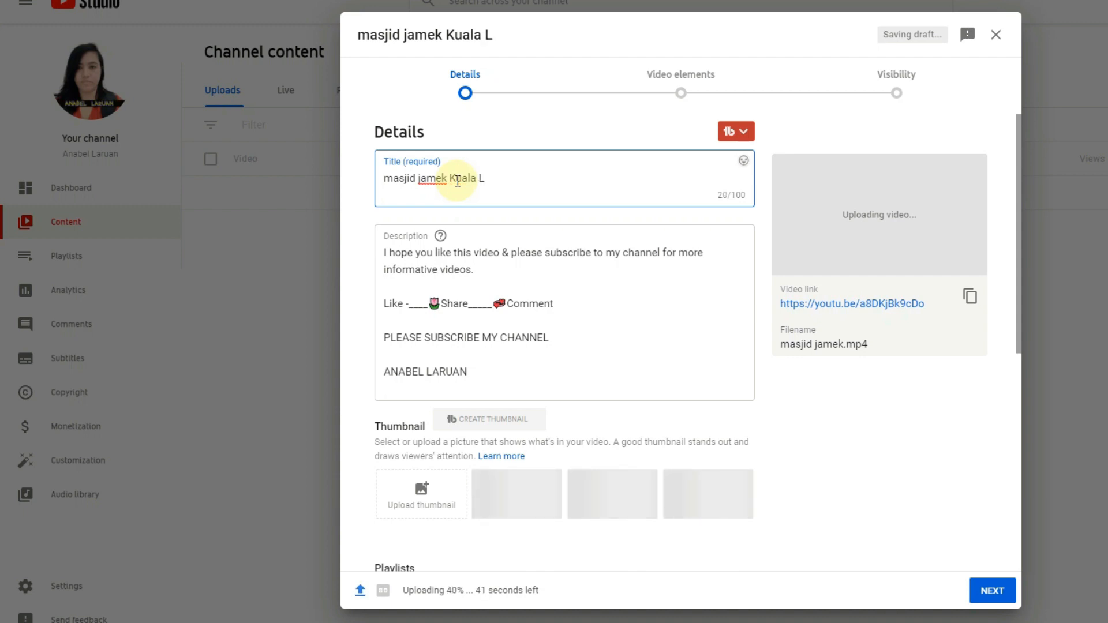
text(umpur)
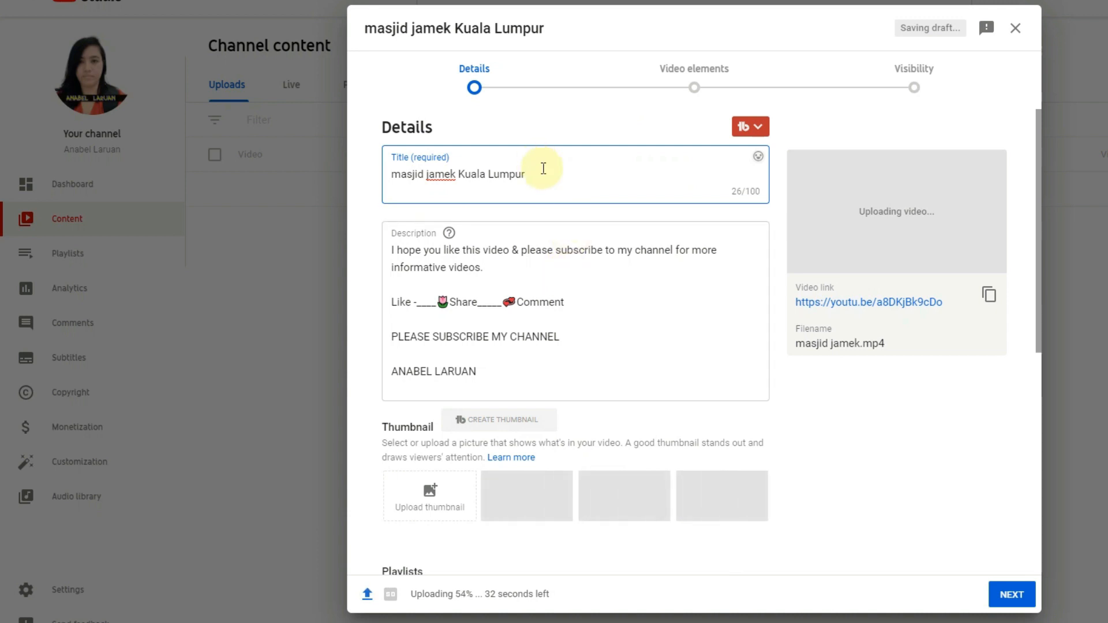
text(#)
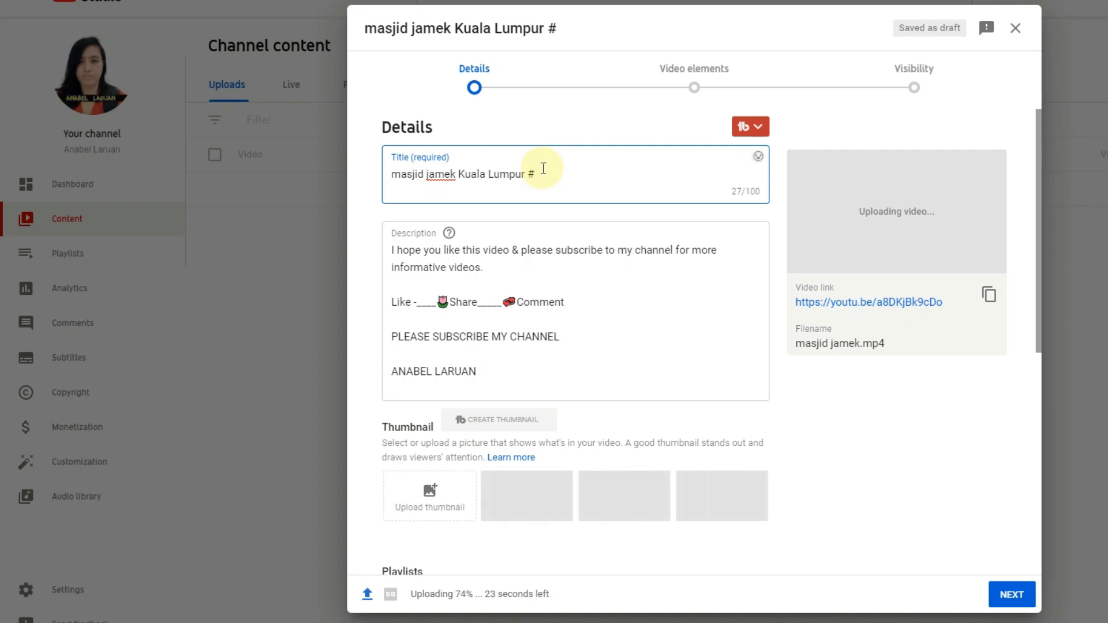
text(Short)
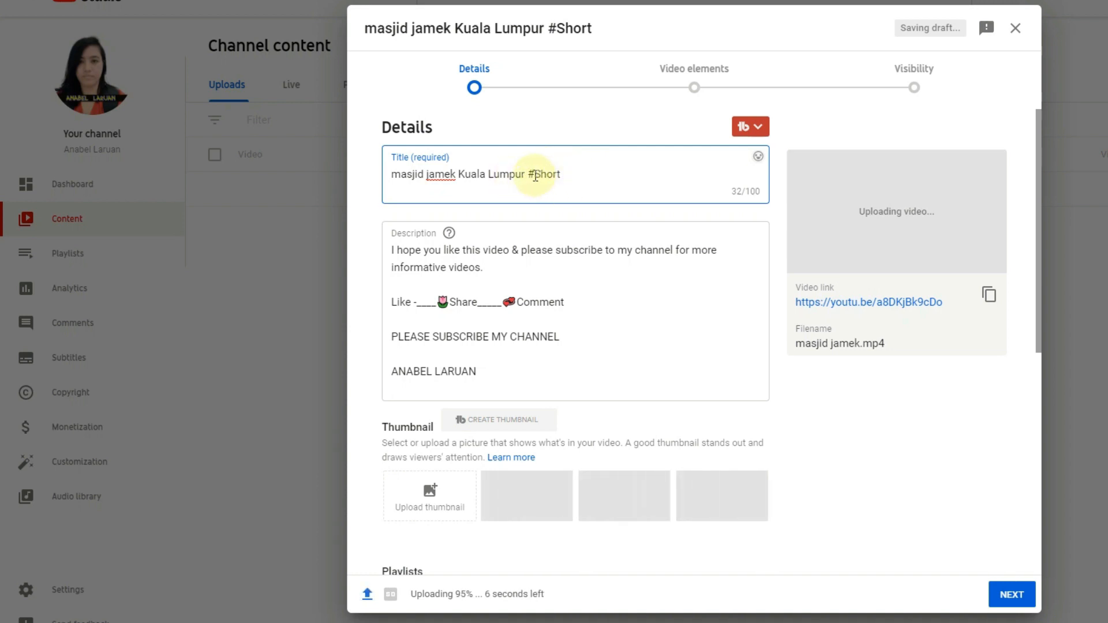
text(s)
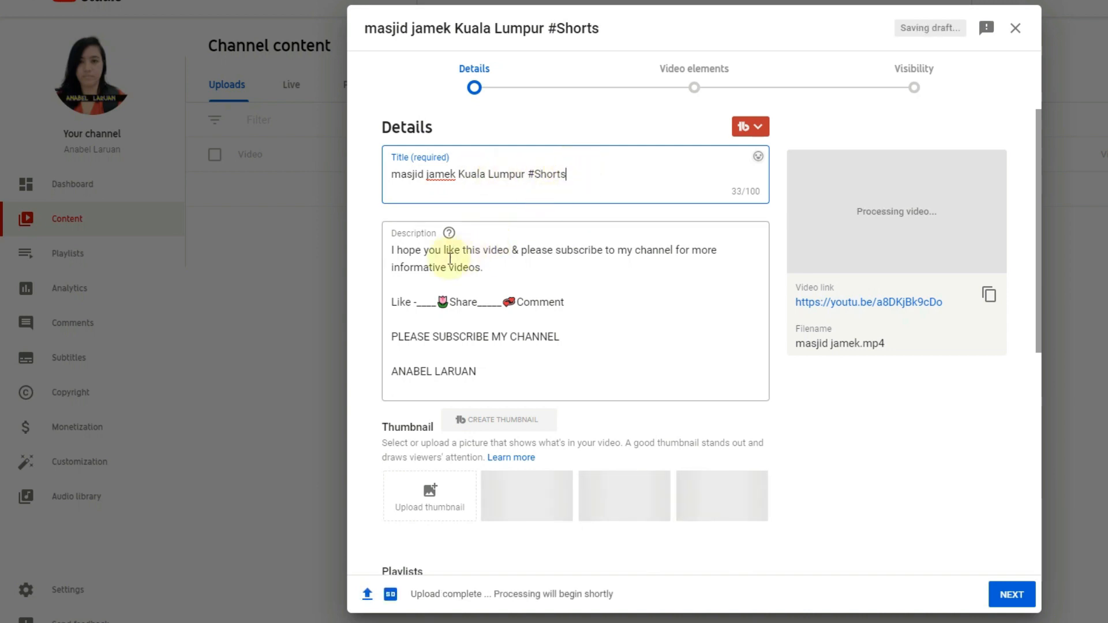
Add "in this video showing you masjid jamek day and night view" as a separate first line of the video description.
key(Tab)
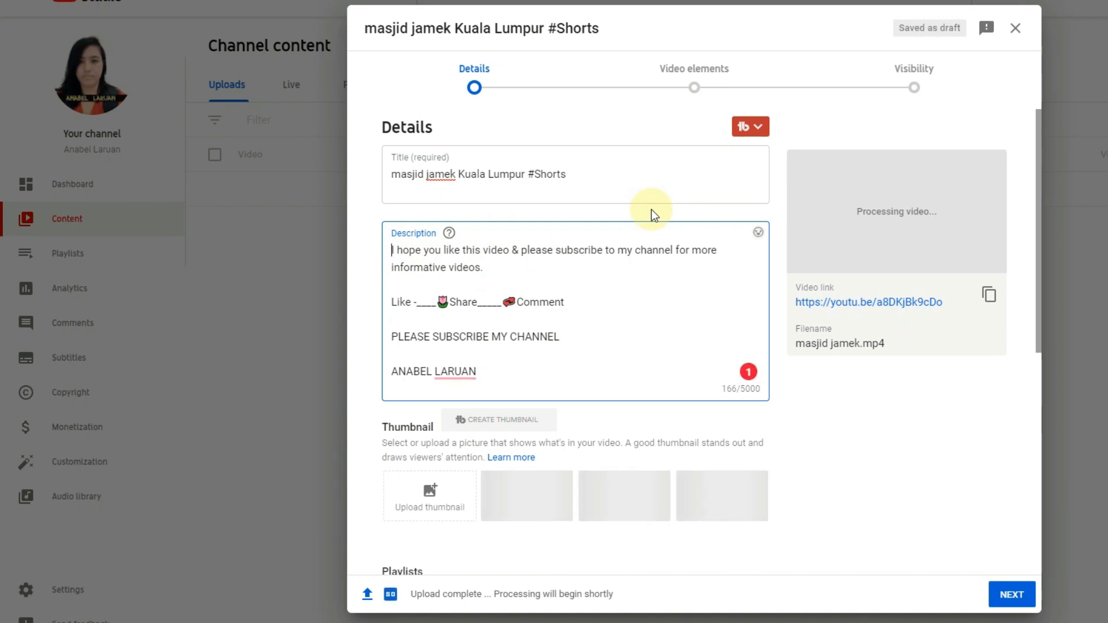
text(in this video showing you masjid j)
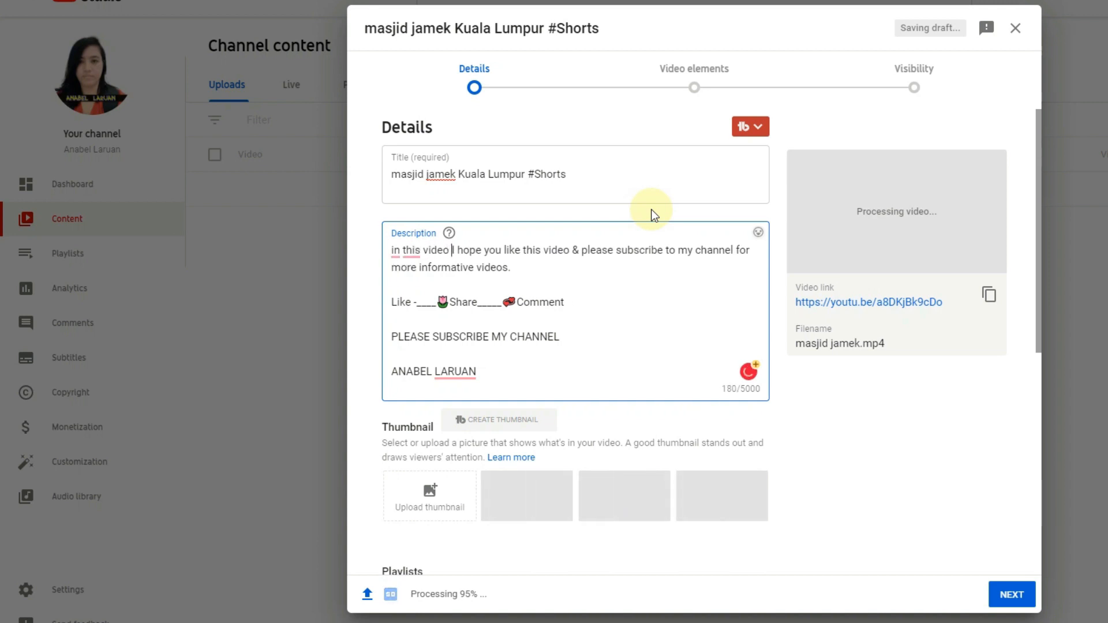
text(amek day and night )
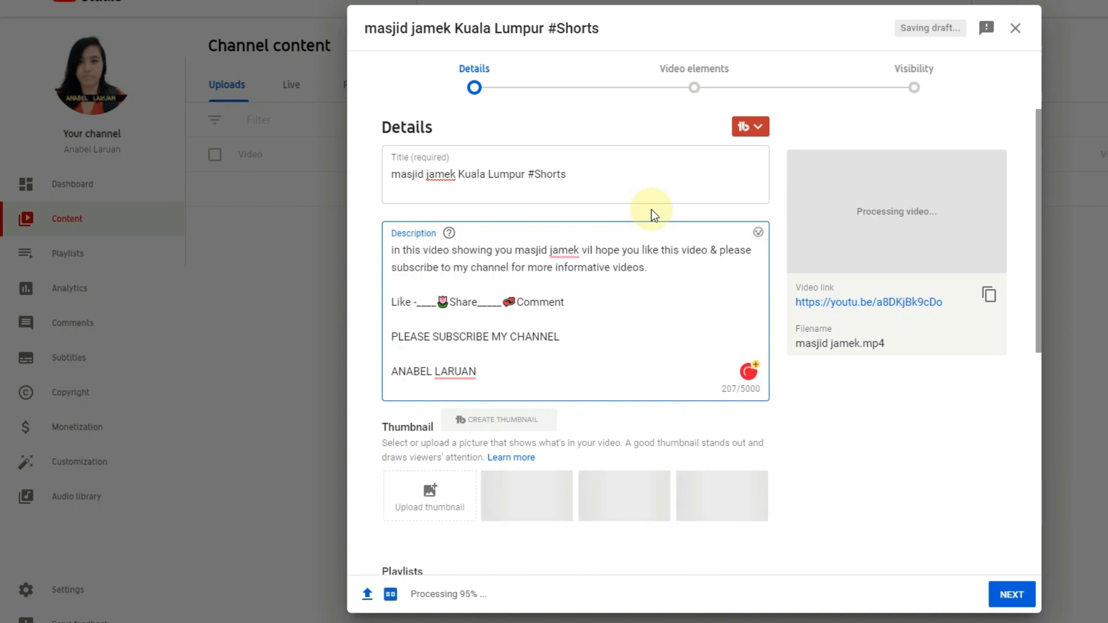
text(view I)
key(Return)
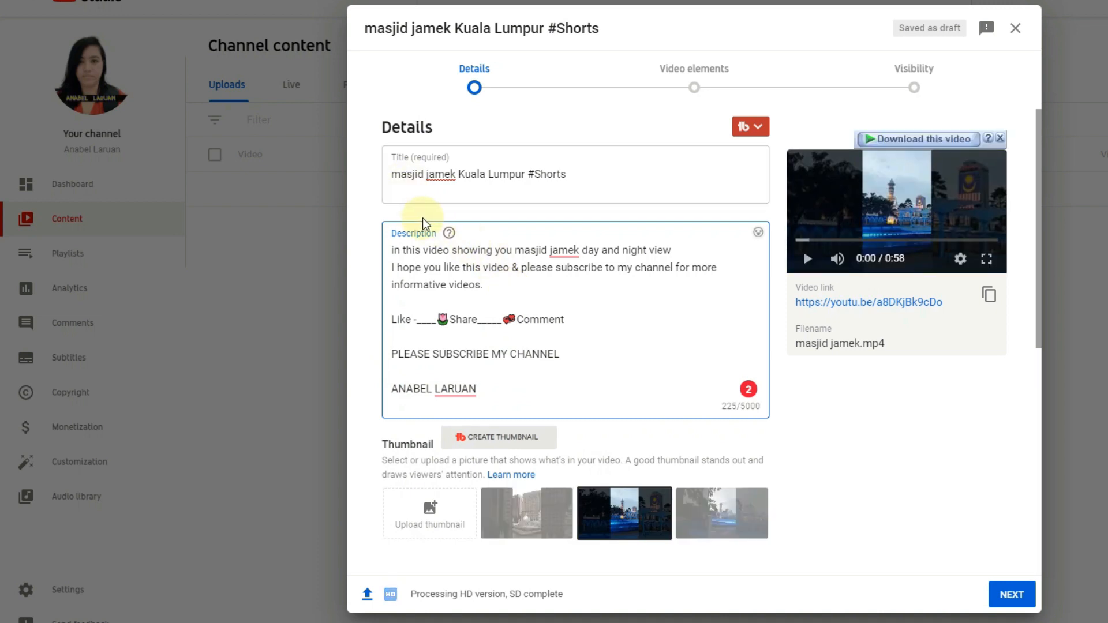
Copy the video title "masjid jamek Kuala Lumpur #Shorts" and paste it as a new paragraph at the end of the description.
drag(392, 174, 563, 179)
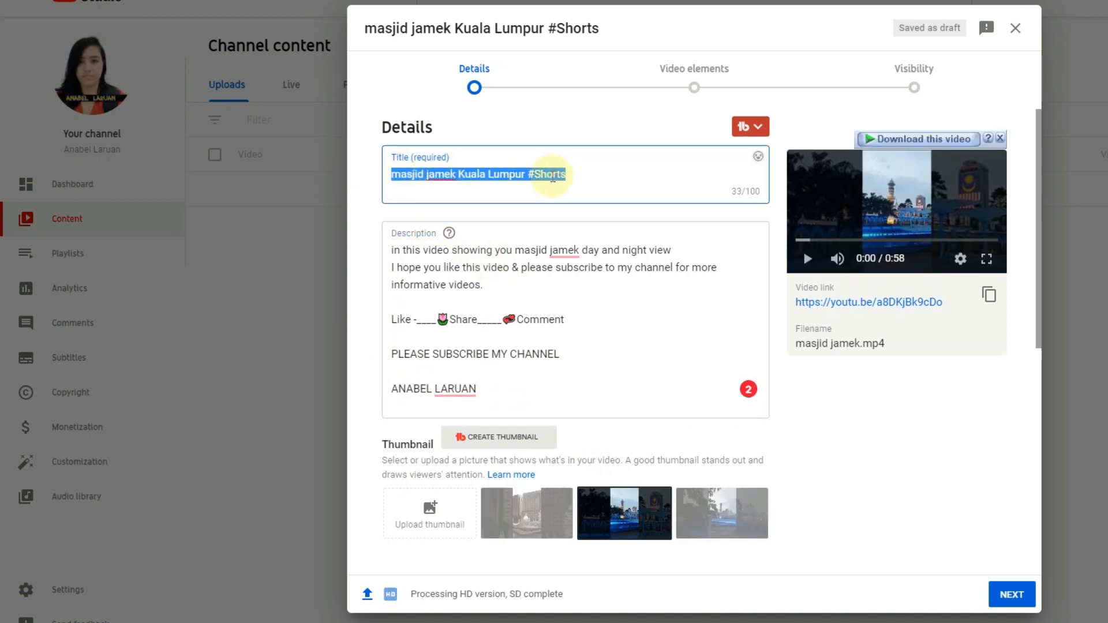
right_click(553, 174)
click(577, 219)
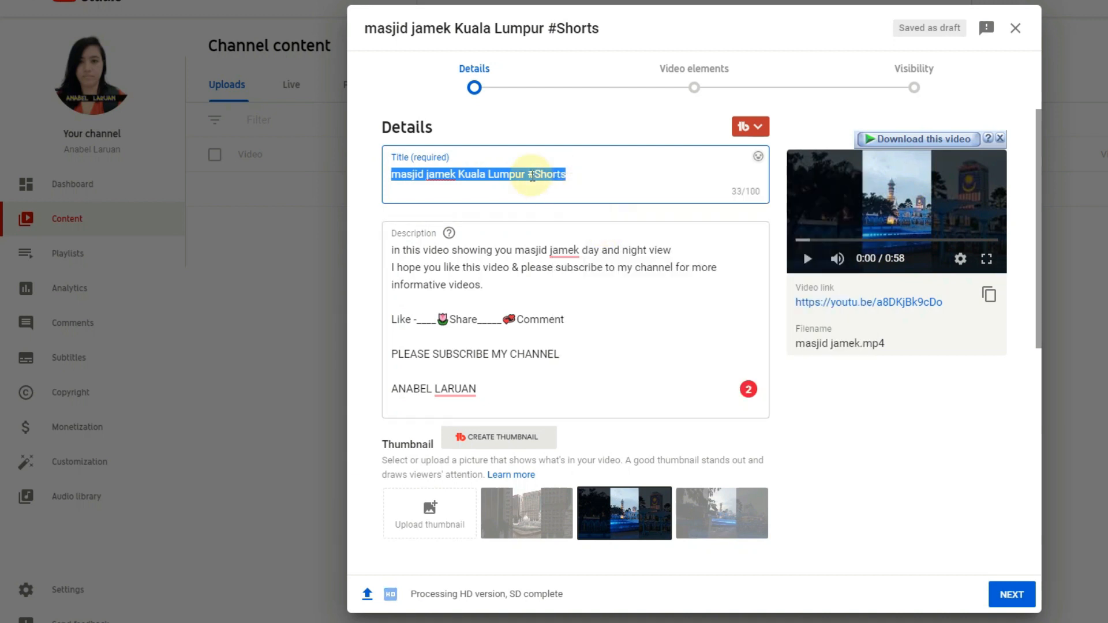
click(503, 385)
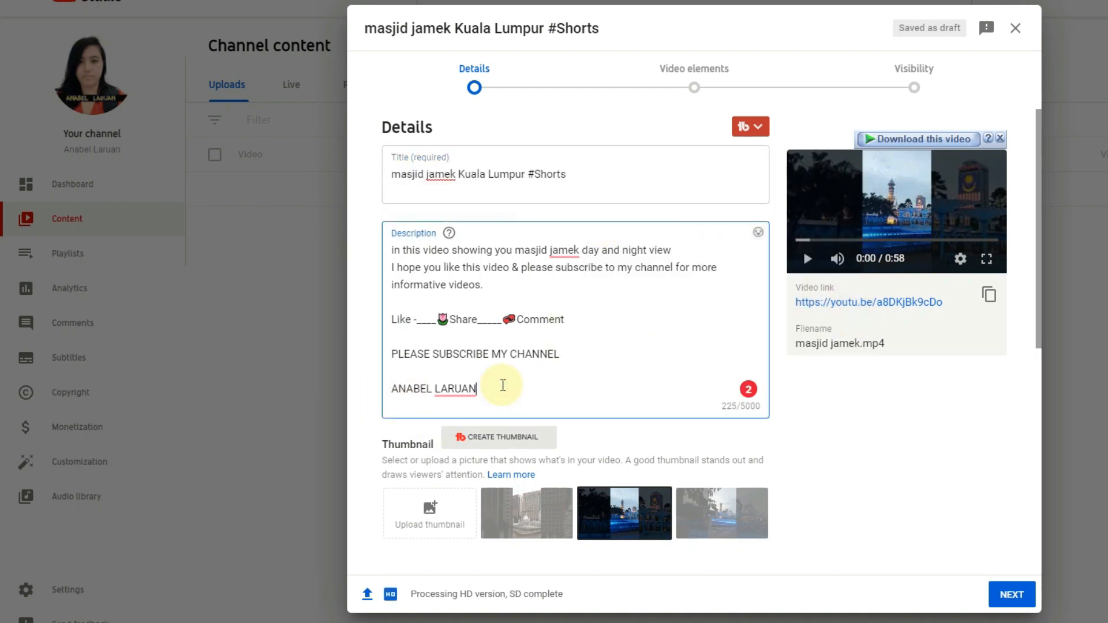
key(Return)
key(Return)
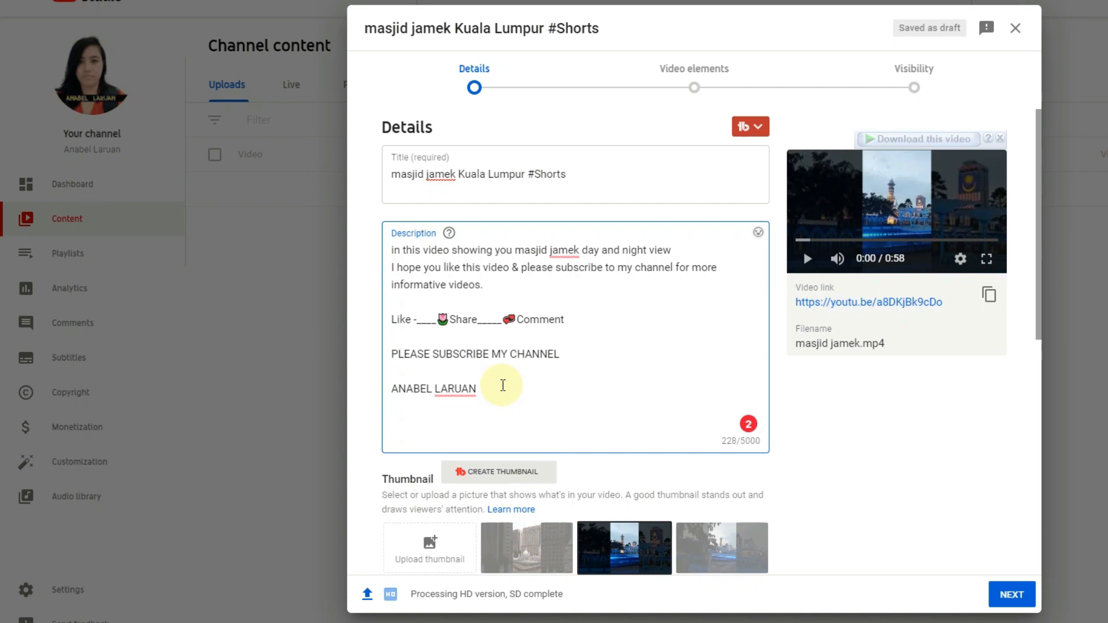
key(ctrl+v)
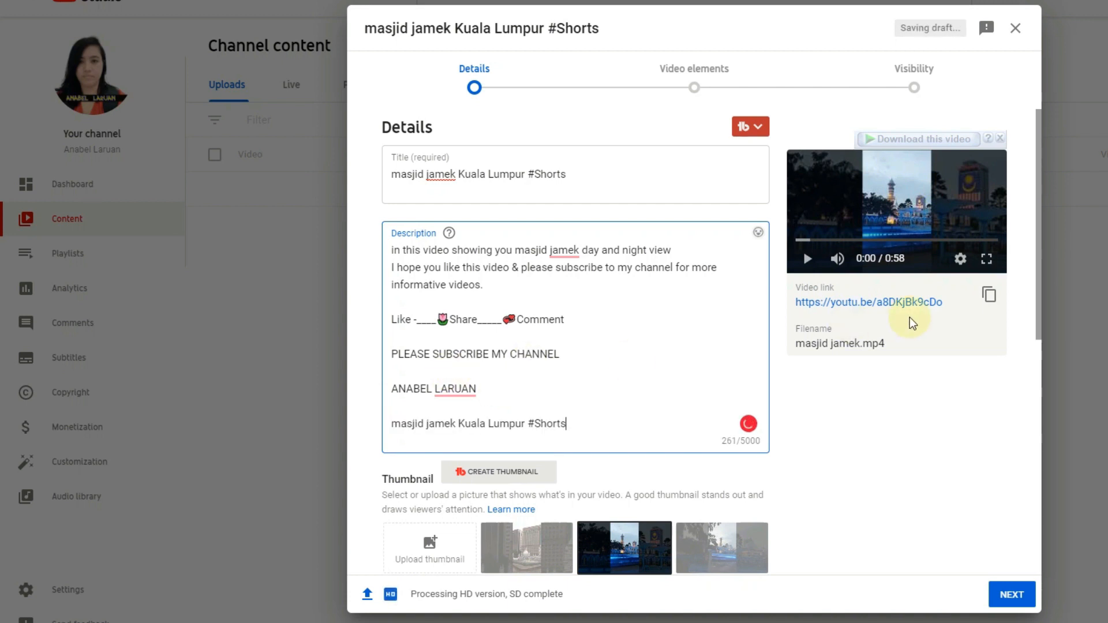
Copy the video's own link and paste it on a new line directly below the title in the description.
click(988, 294)
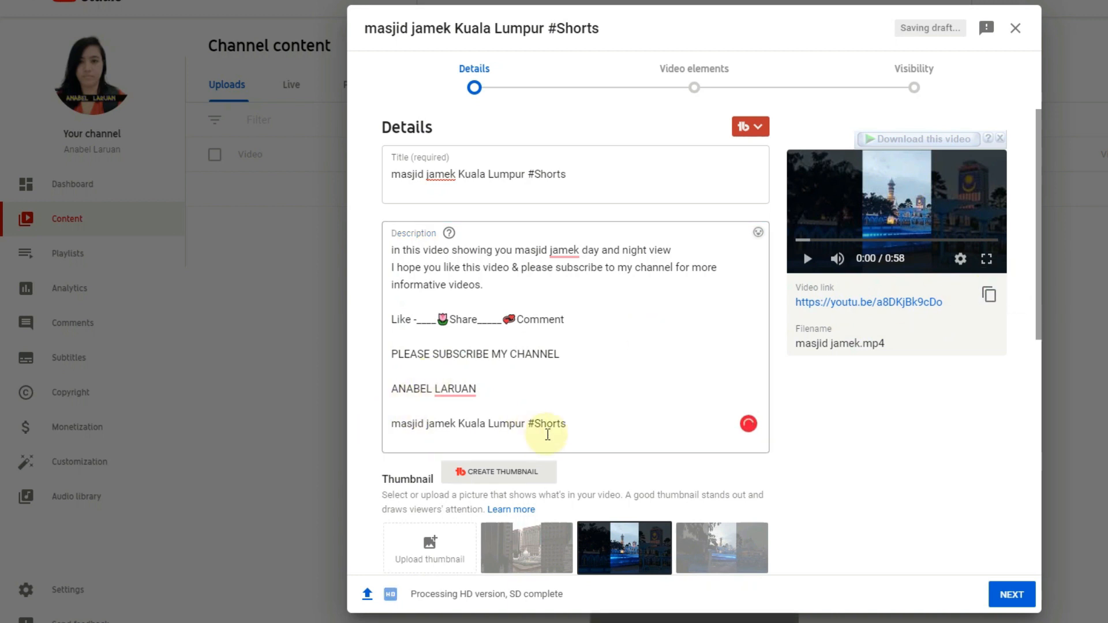
click(571, 428)
key(Return)
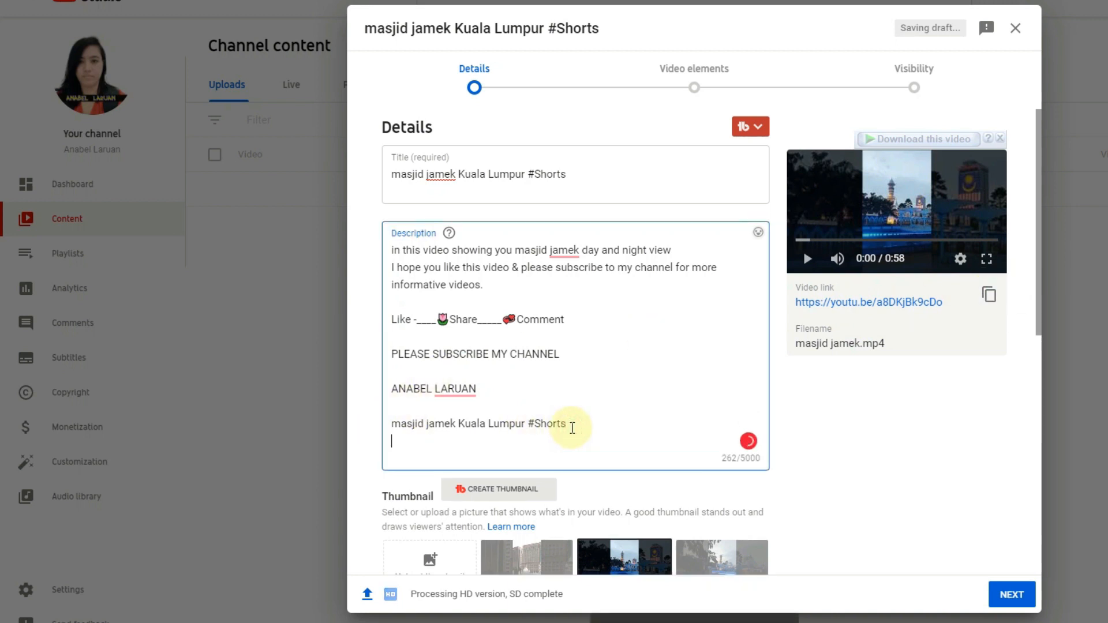
key(ctrl+v)
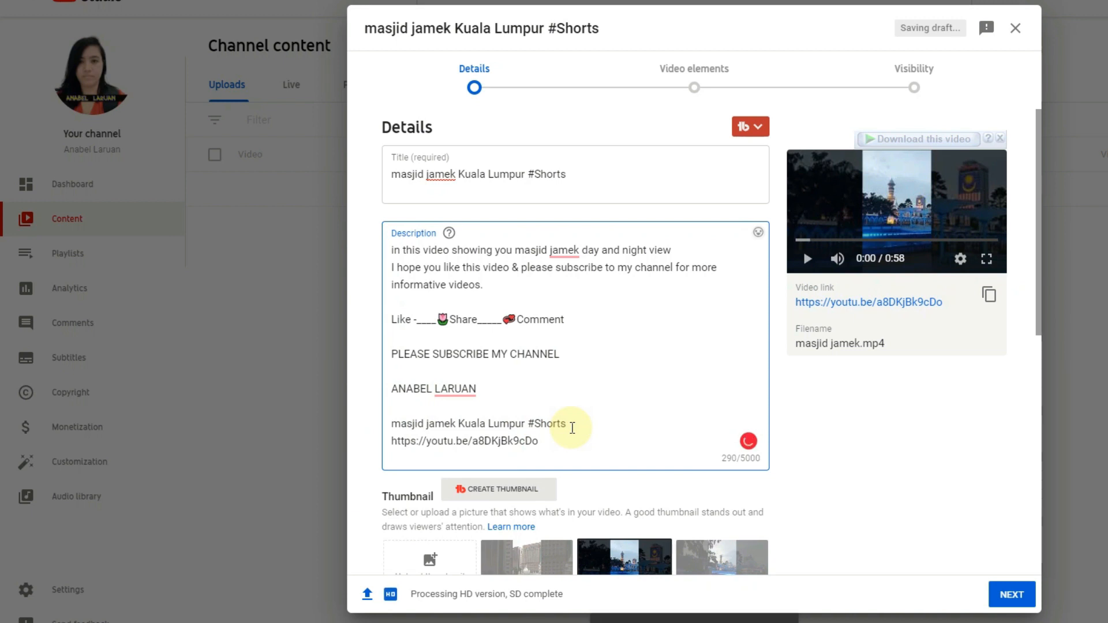
End the description with a separate hashtag line "#Shorts #masjidjamek #masjidjamekkl #kualalumpurview".
key(Return)
key(Return)
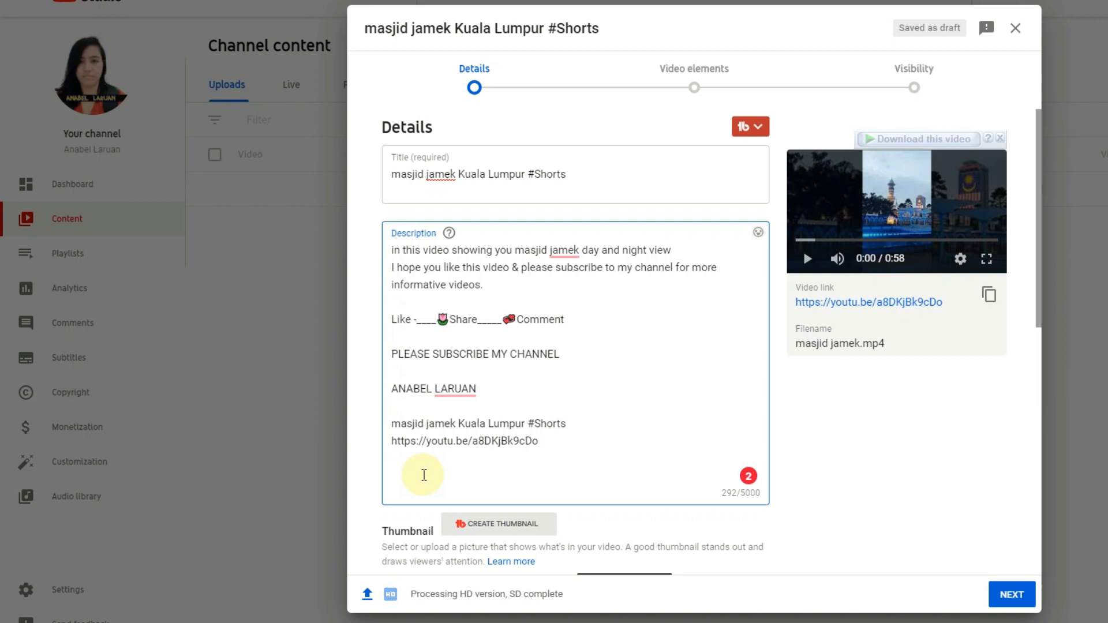
text(#Shorts #)
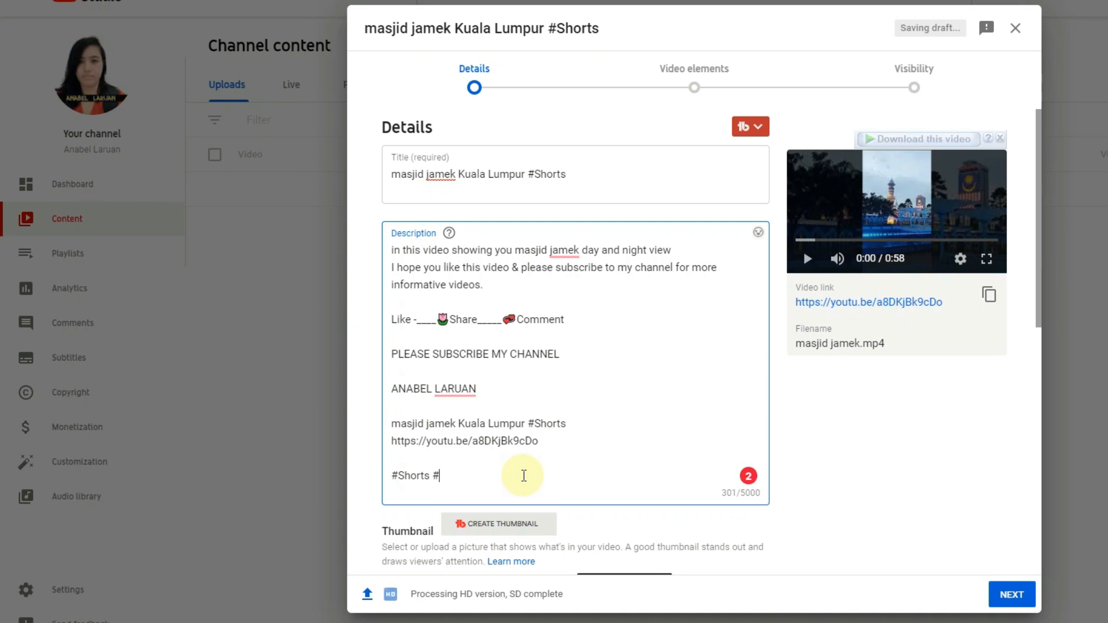
text(masjidjame)
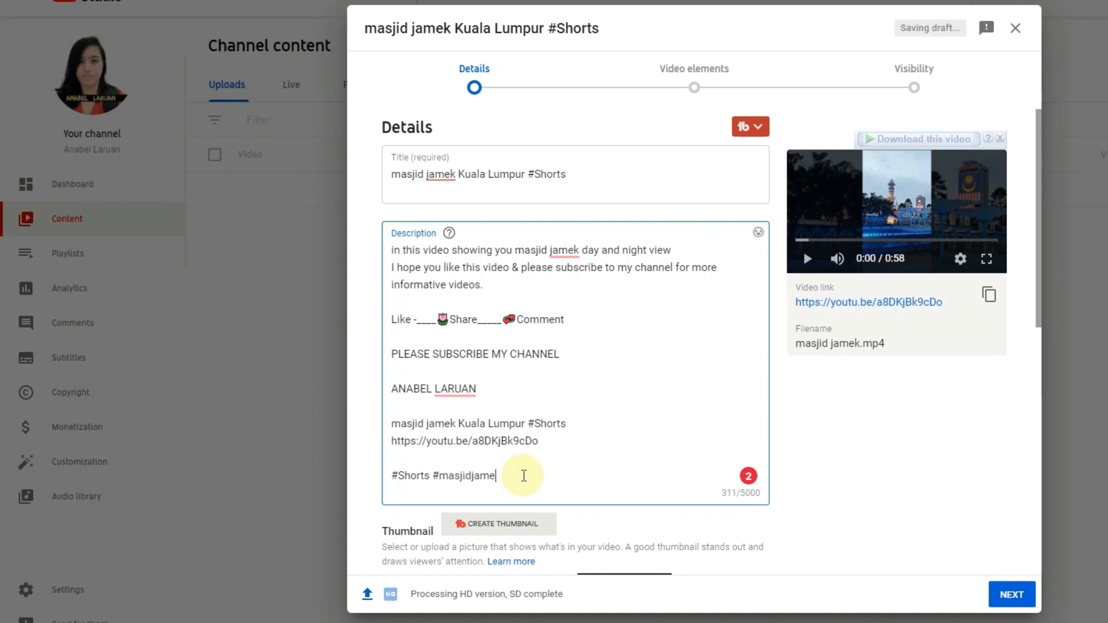
text(kkl #kua)
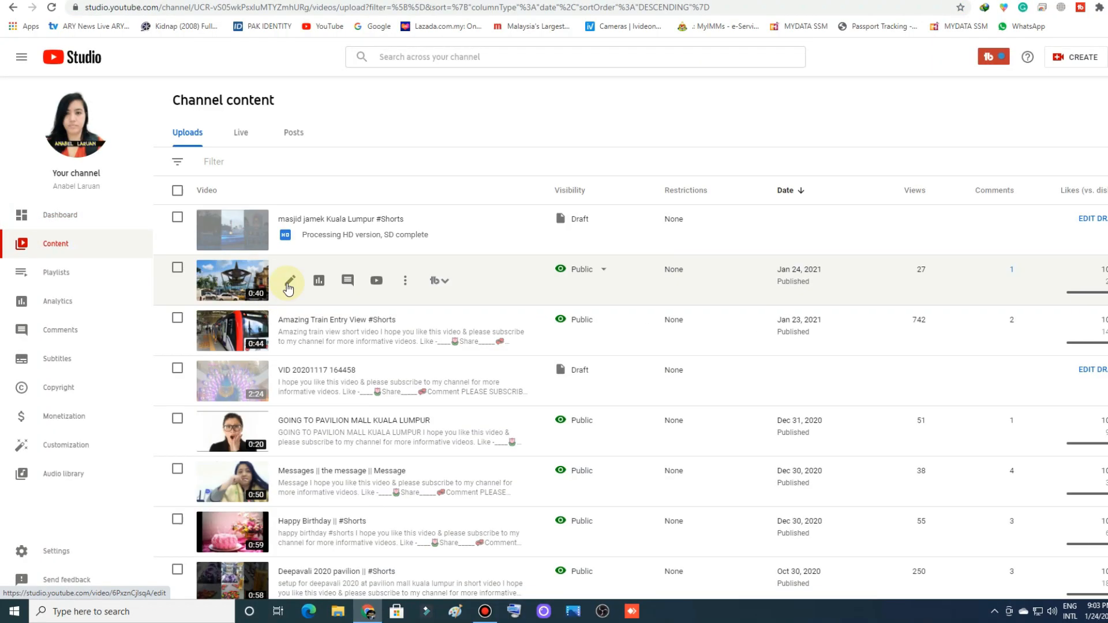
Add the titles and links of "Sky View Kuala Lumpur Malaysia || #Shorts" and "Amazing Train Entry #Shorts" above the hashtag line.
click(288, 283)
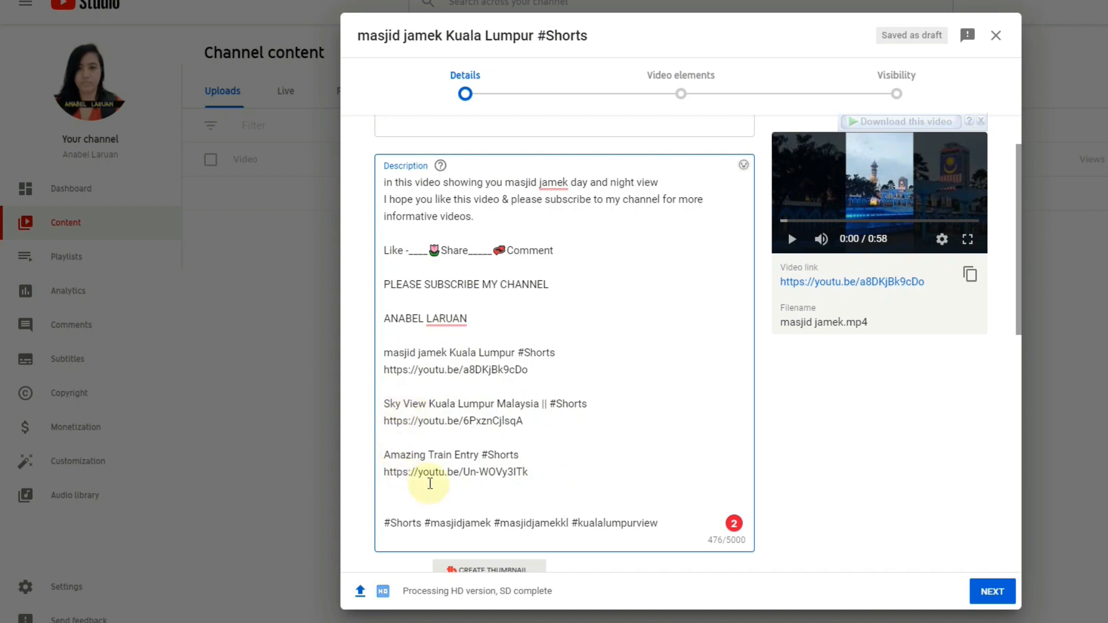
click(384, 503)
Upload the photo of the mosque with palm trees as the video's custom thumbnail.
scroll(438, 519, down, 5)
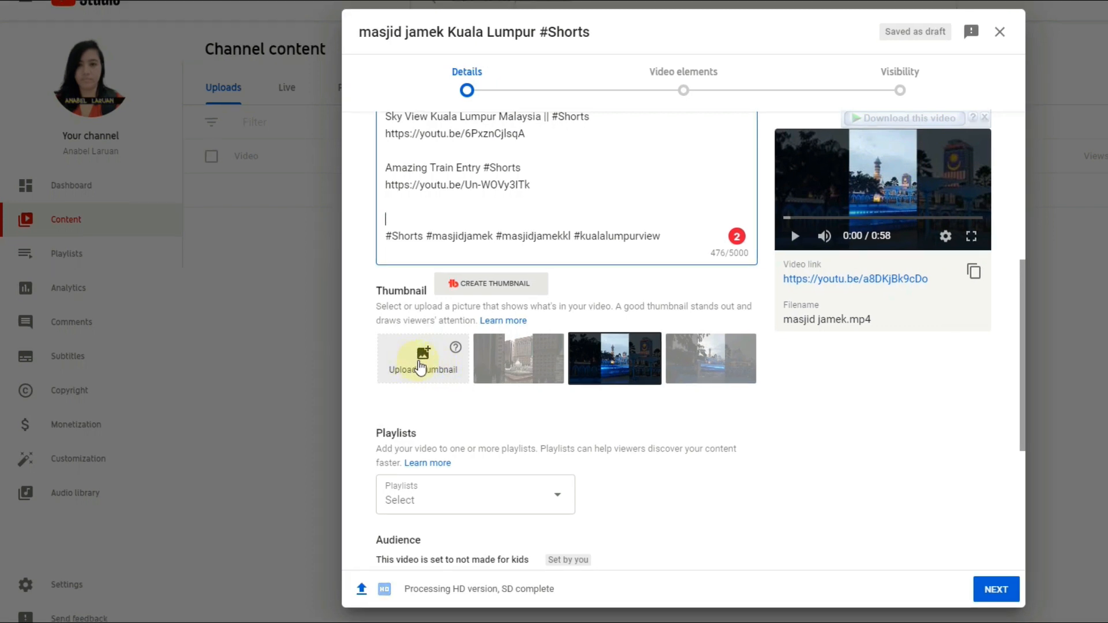
click(427, 365)
click(165, 66)
click(561, 262)
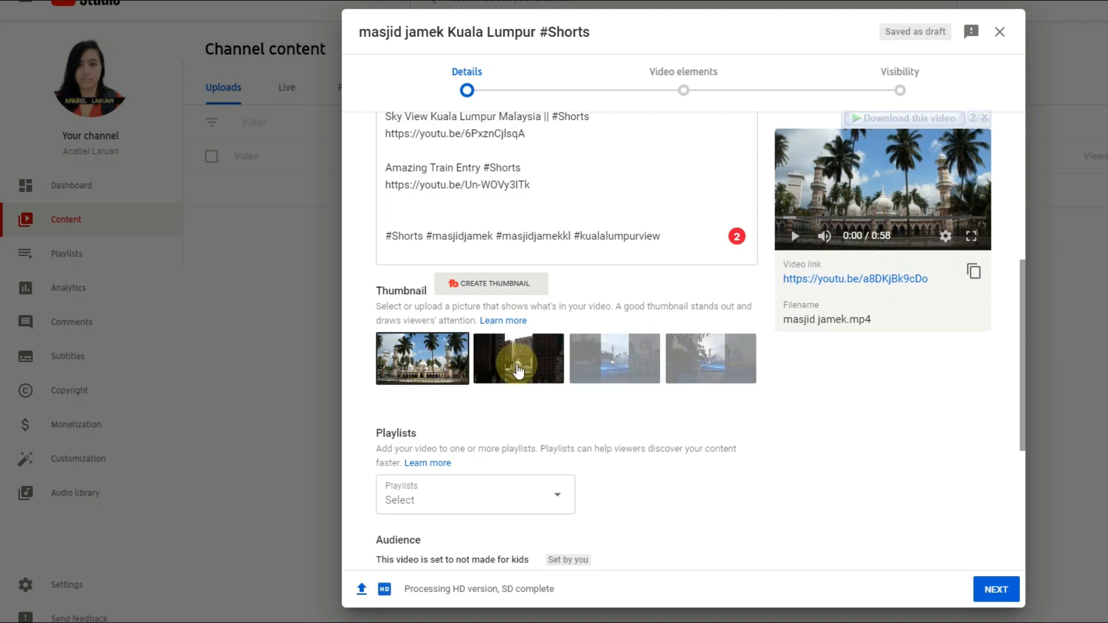
Try the automatically generated video frames as thumbnails in place of the uploaded mosque photo.
click(718, 365)
click(635, 363)
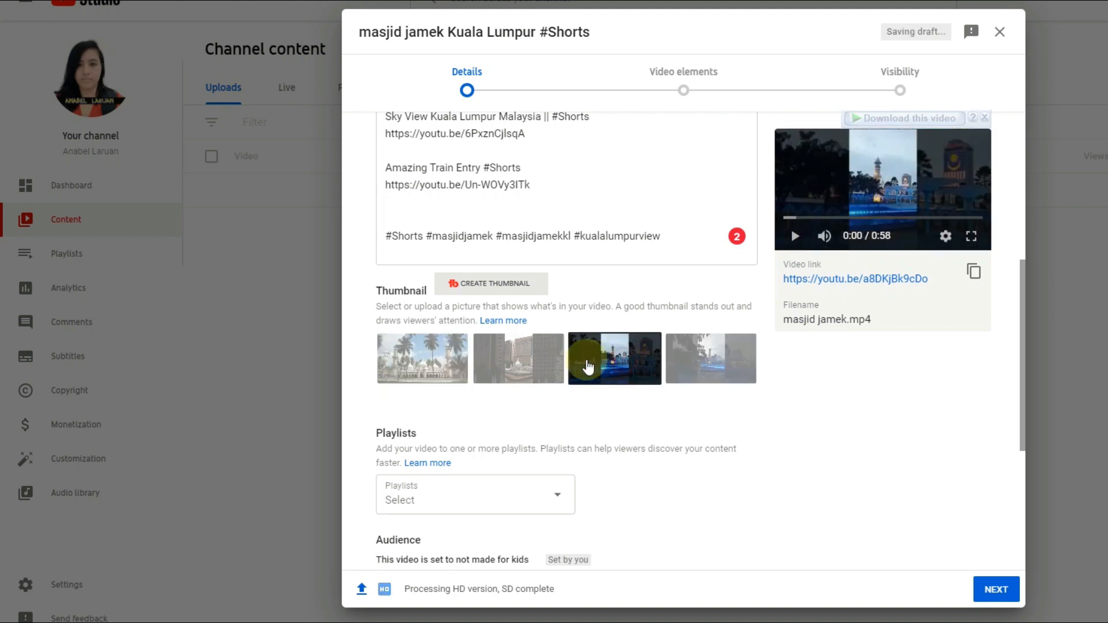
click(529, 363)
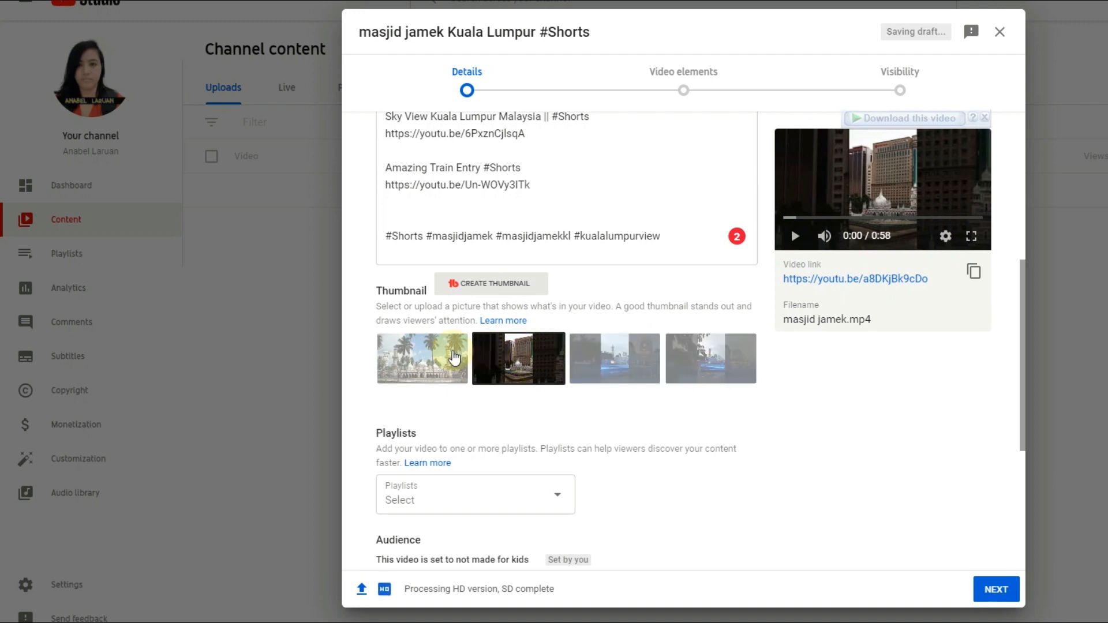
click(427, 363)
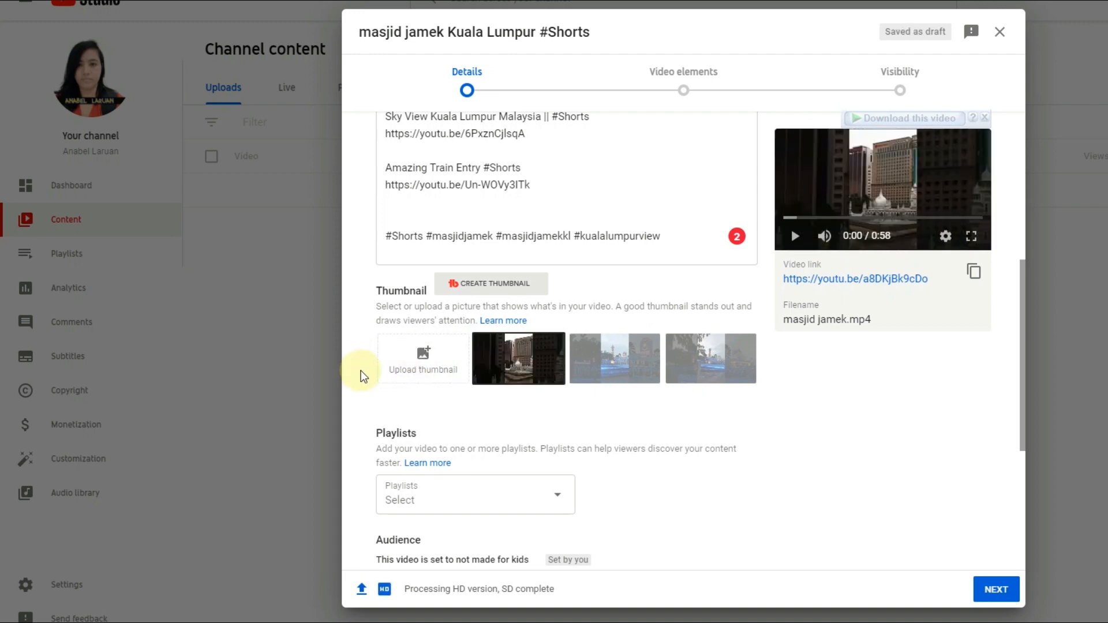
Upload the image 1-19122_white-blur-background-hd (5) from the Downloads folder as the custom thumbnail.
click(434, 358)
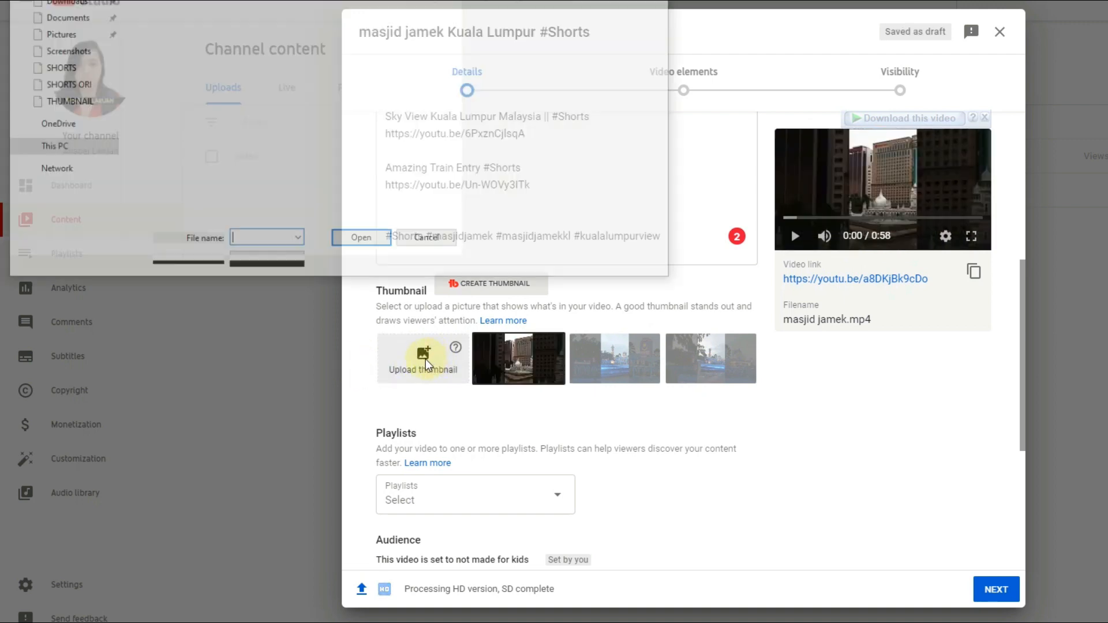
click(178, 37)
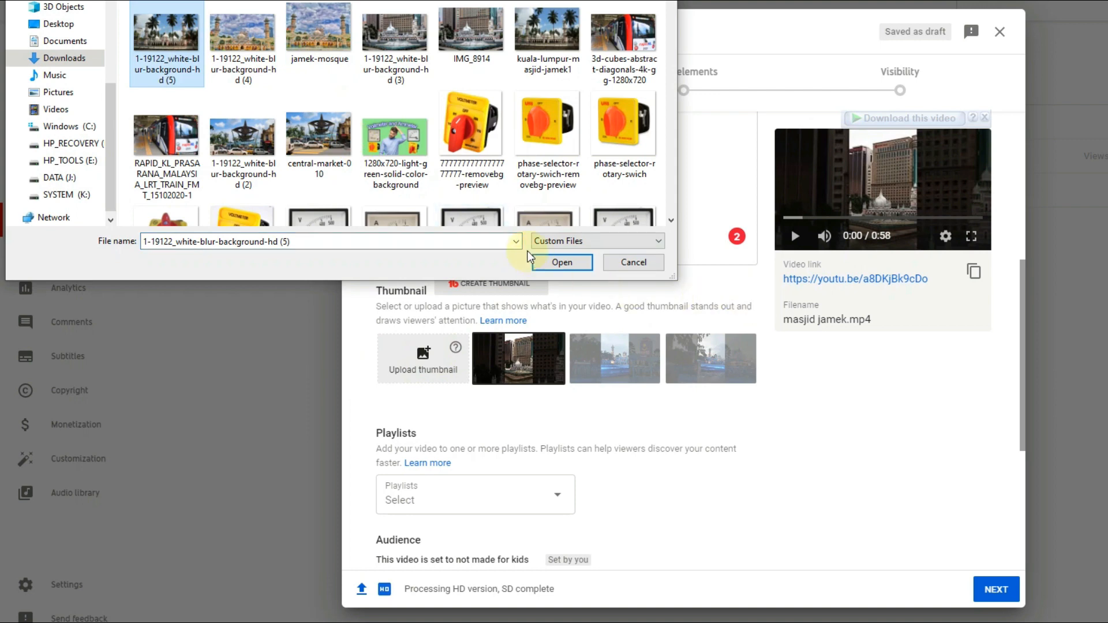
click(554, 260)
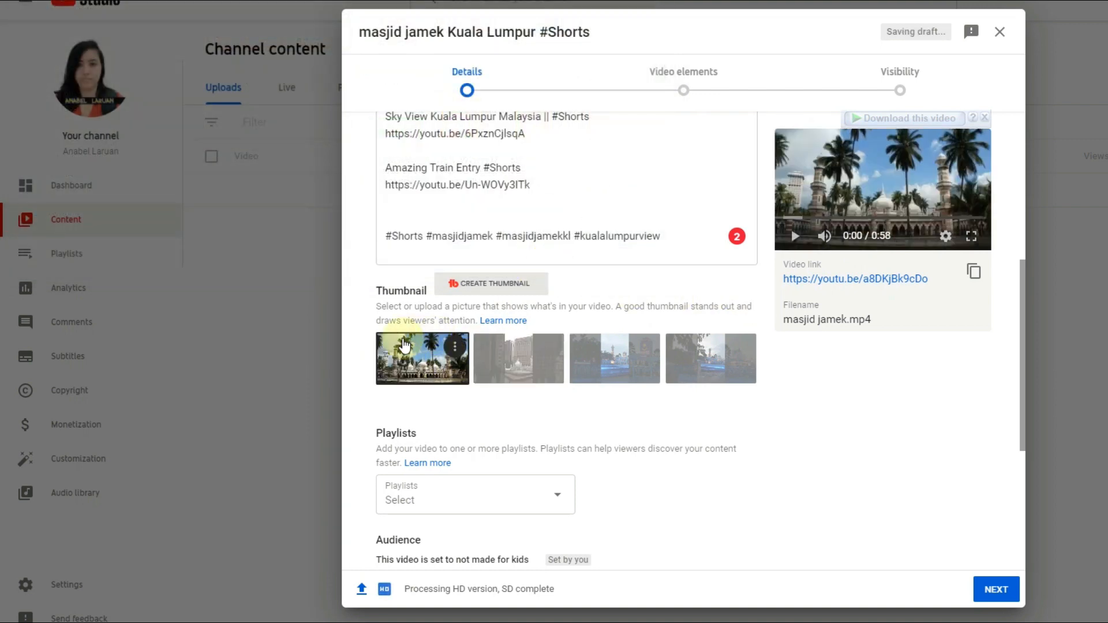
Add the video to the #shorts playlist.
scroll(478, 403, down, 5)
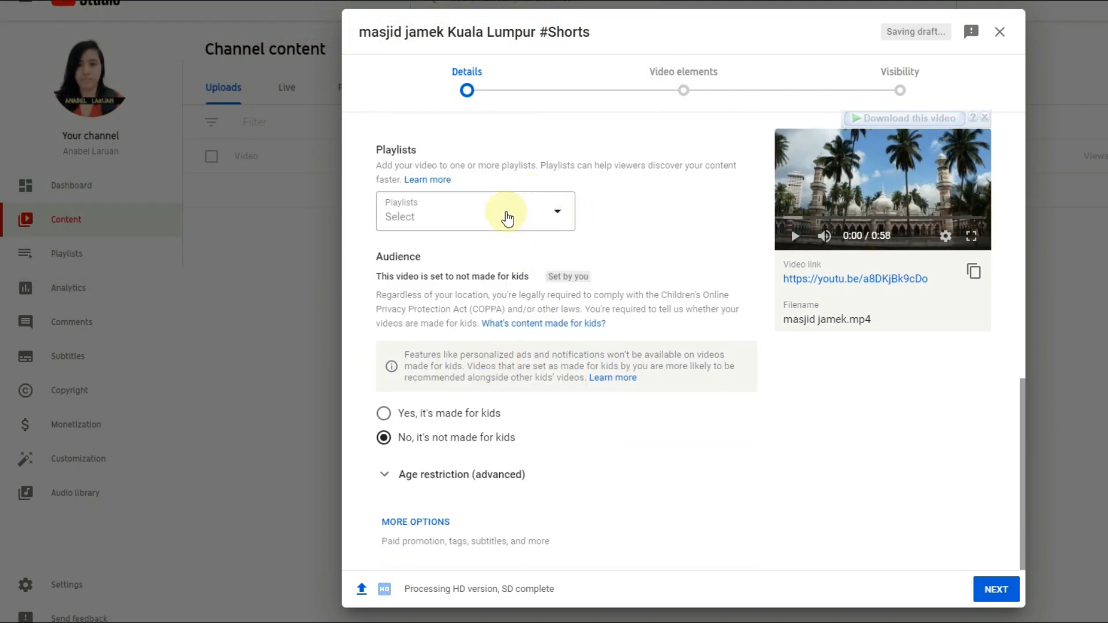
click(557, 211)
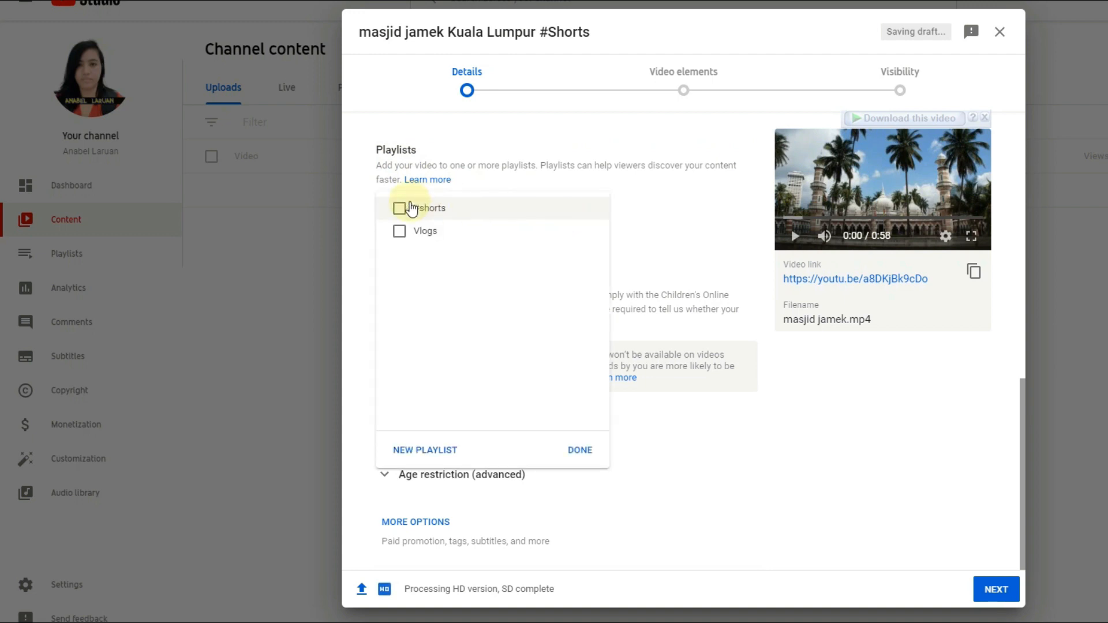
click(419, 212)
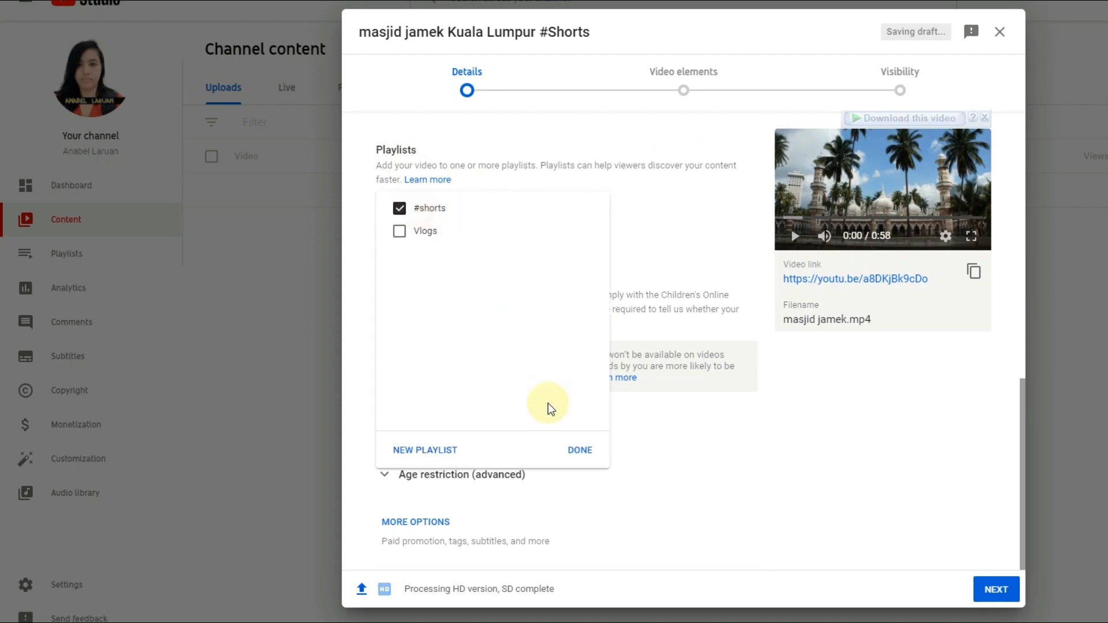
click(581, 450)
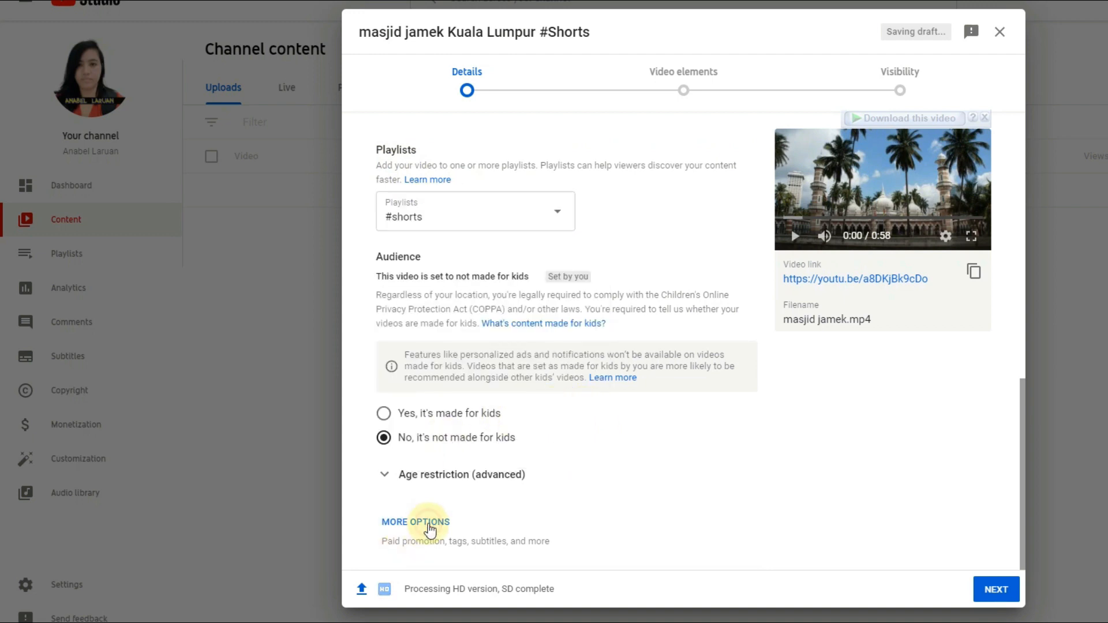
Show the additional video options and add the recommended tags kuala lumpur, masjid jamek and jamek mosque.
click(404, 523)
scroll(575, 404, down, 10)
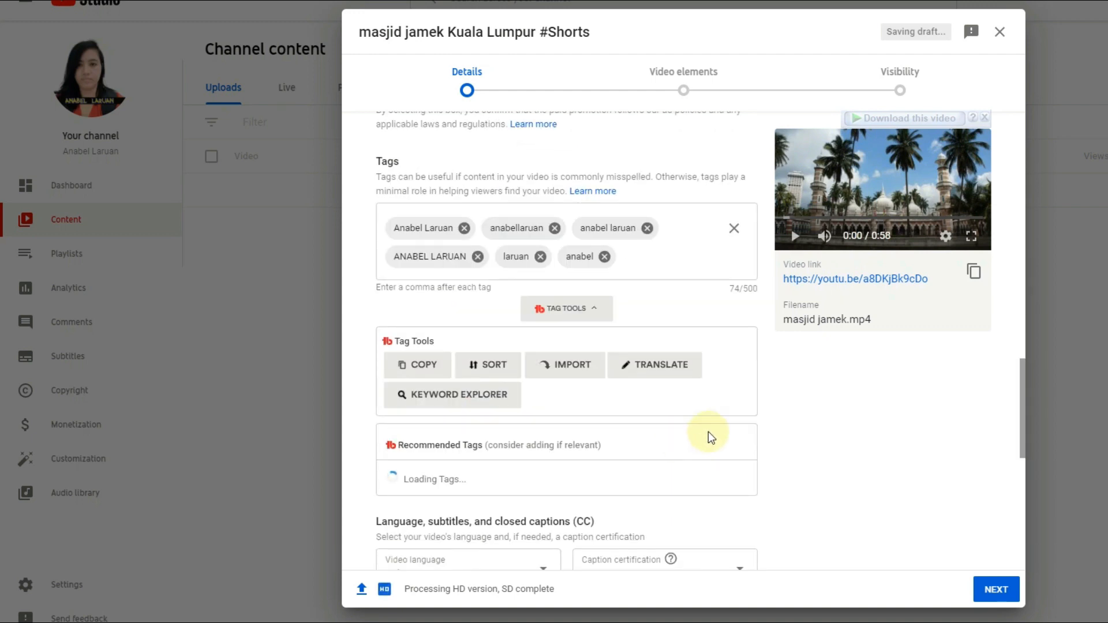
scroll(432, 391, down, 5)
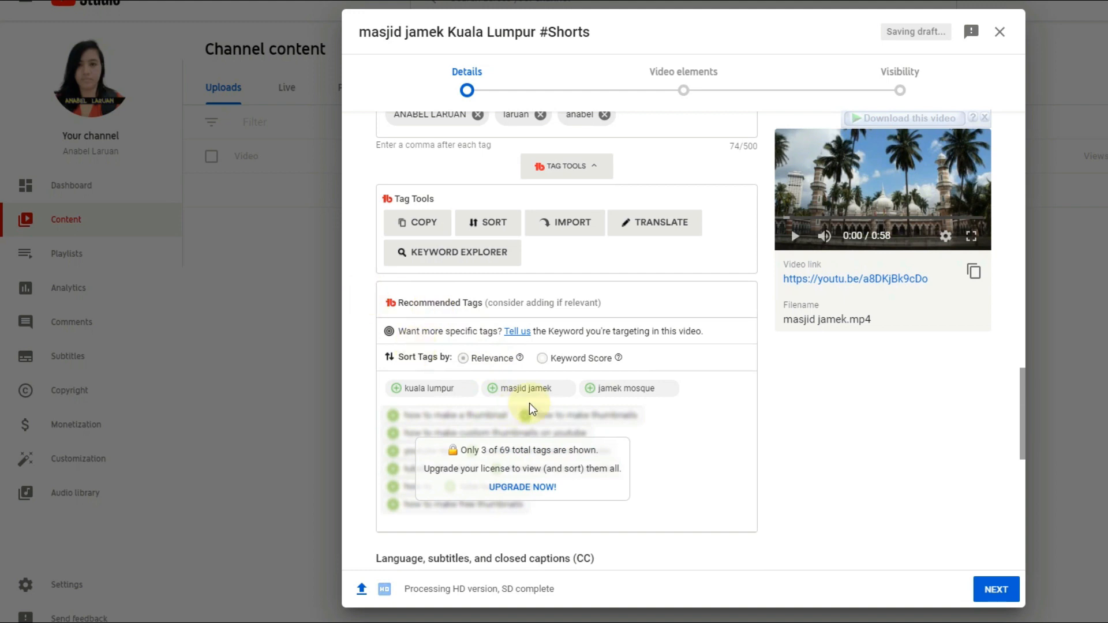
click(396, 387)
click(495, 425)
click(595, 430)
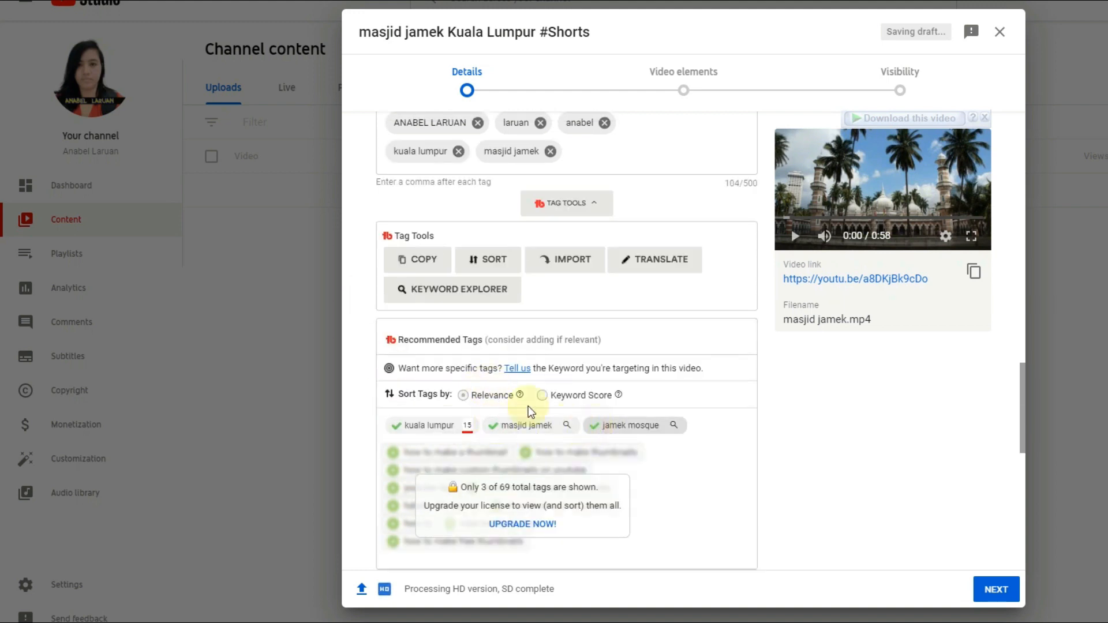
Add the tags youtube shorts, yt shorts, #Shorts and Shorts to the video.
scroll(472, 386, up, 4)
click(675, 368)
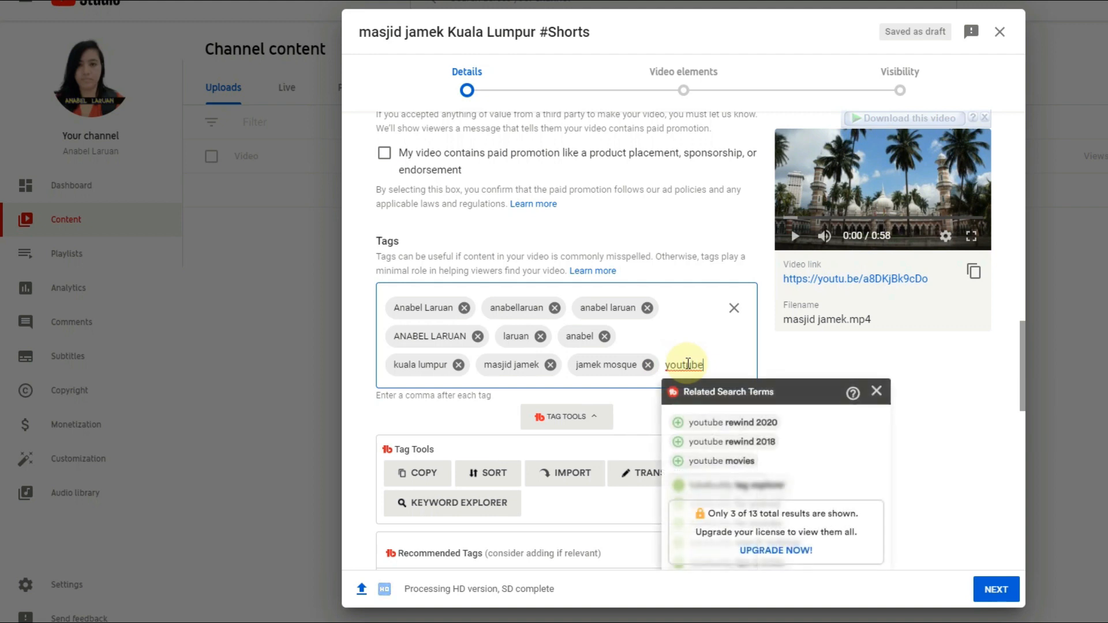
text(shorts)
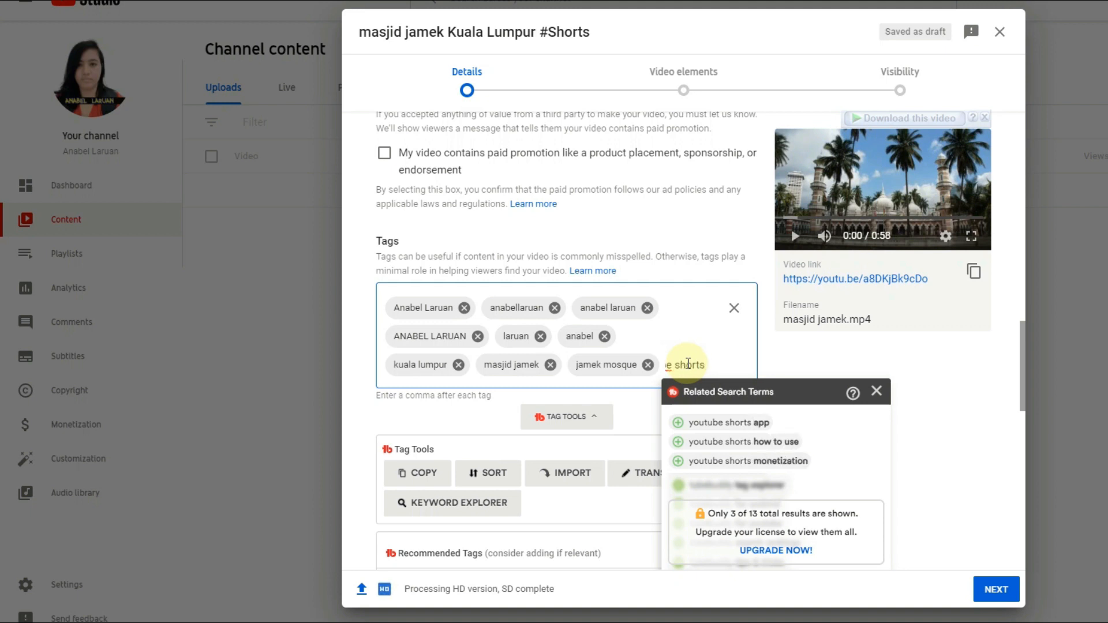
key(Return)
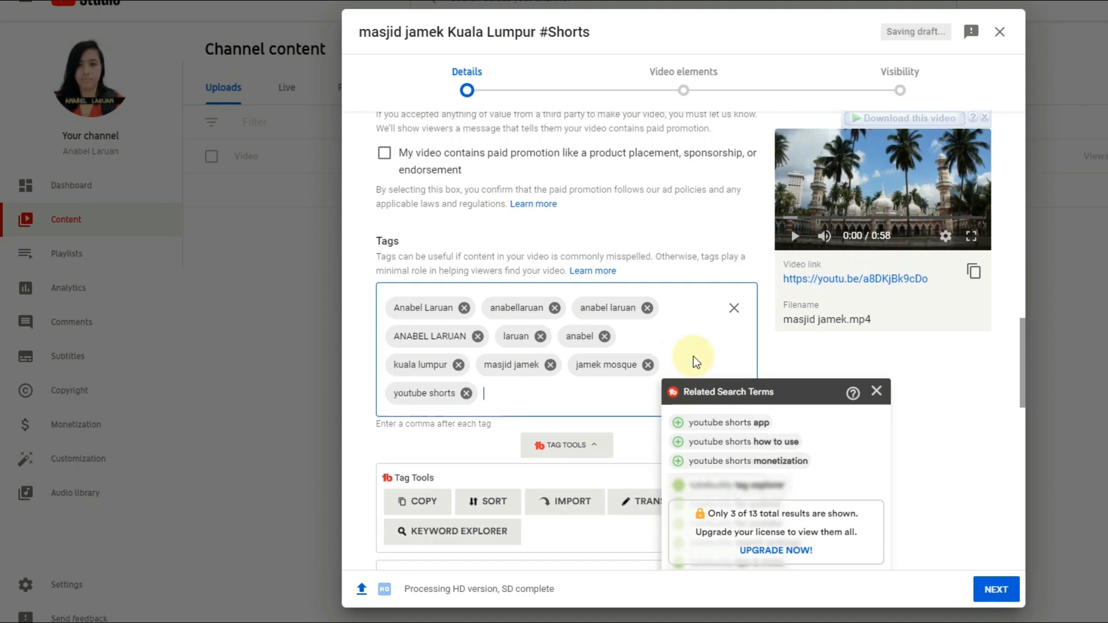
text(yt)
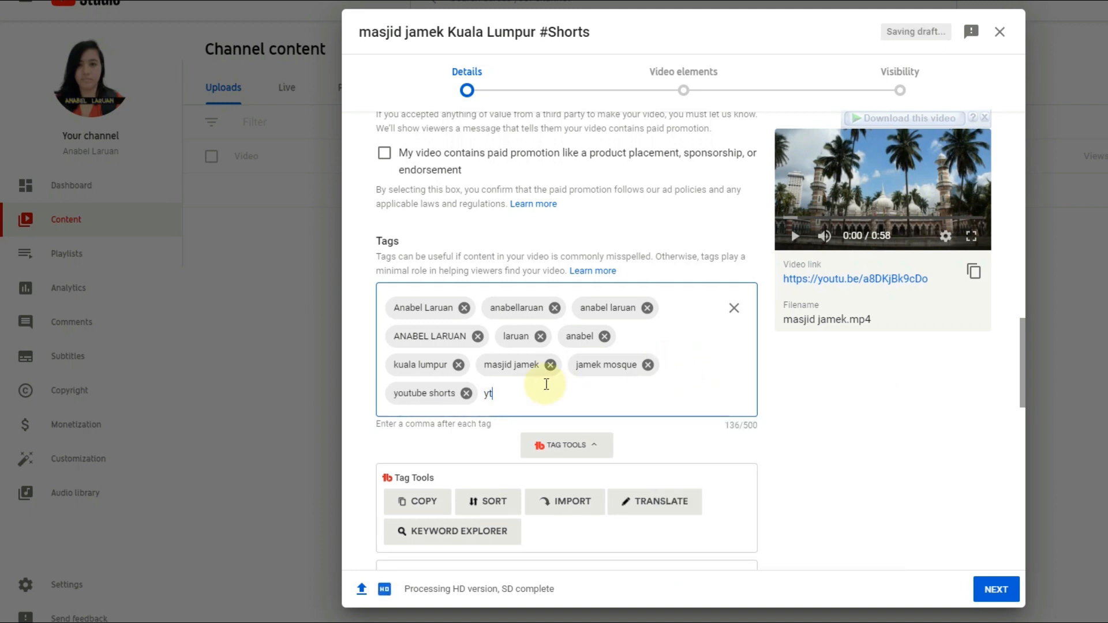
text( shorts)
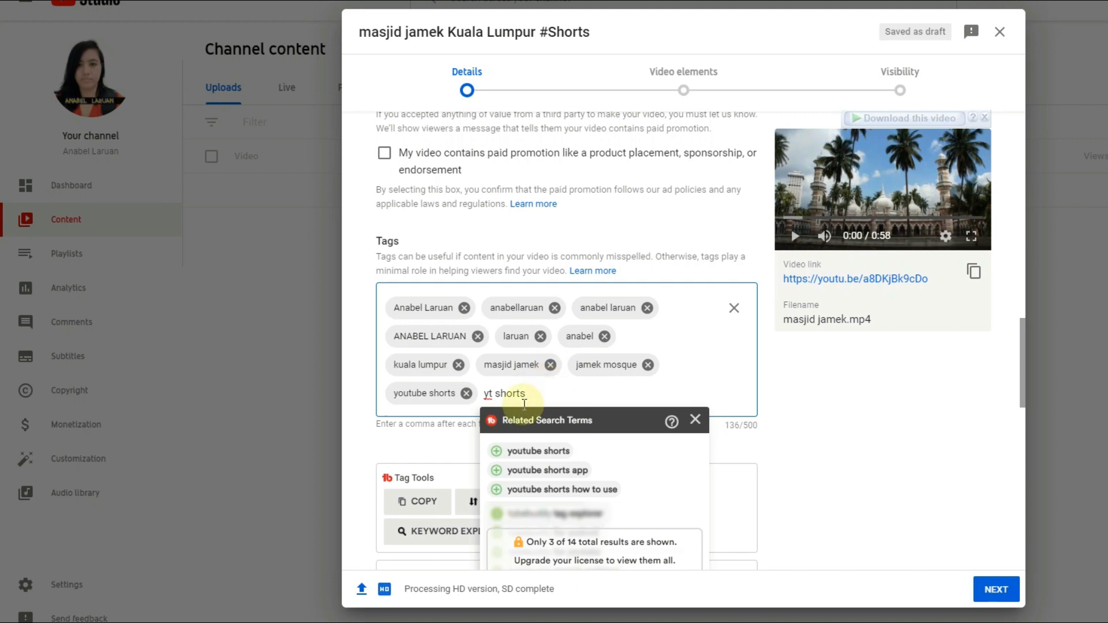
key(Return)
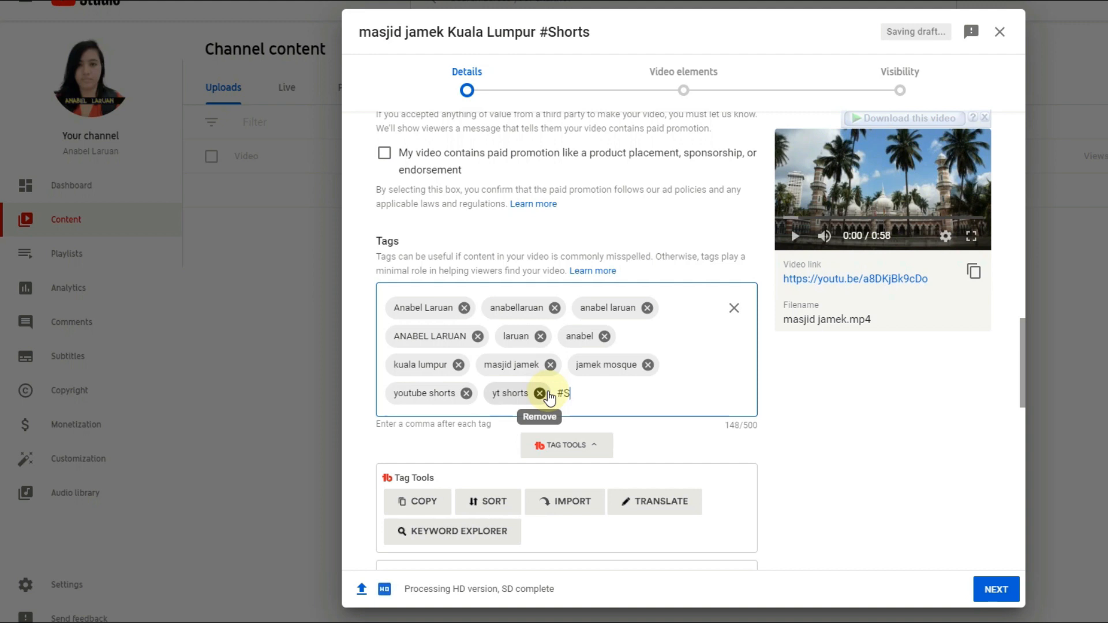
text(rts)
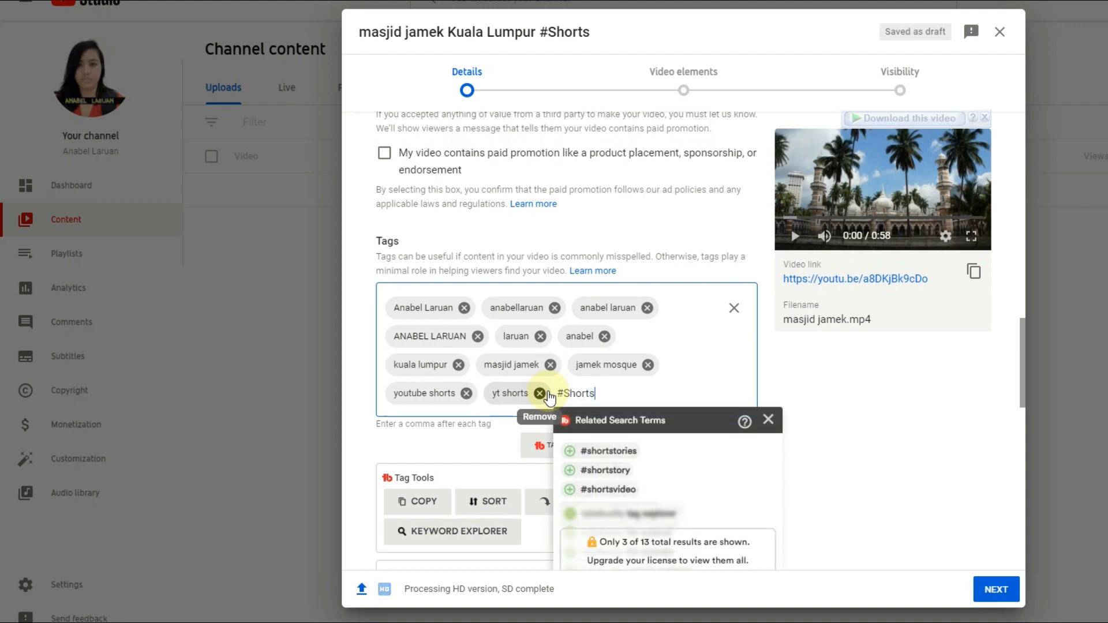
key(Return)
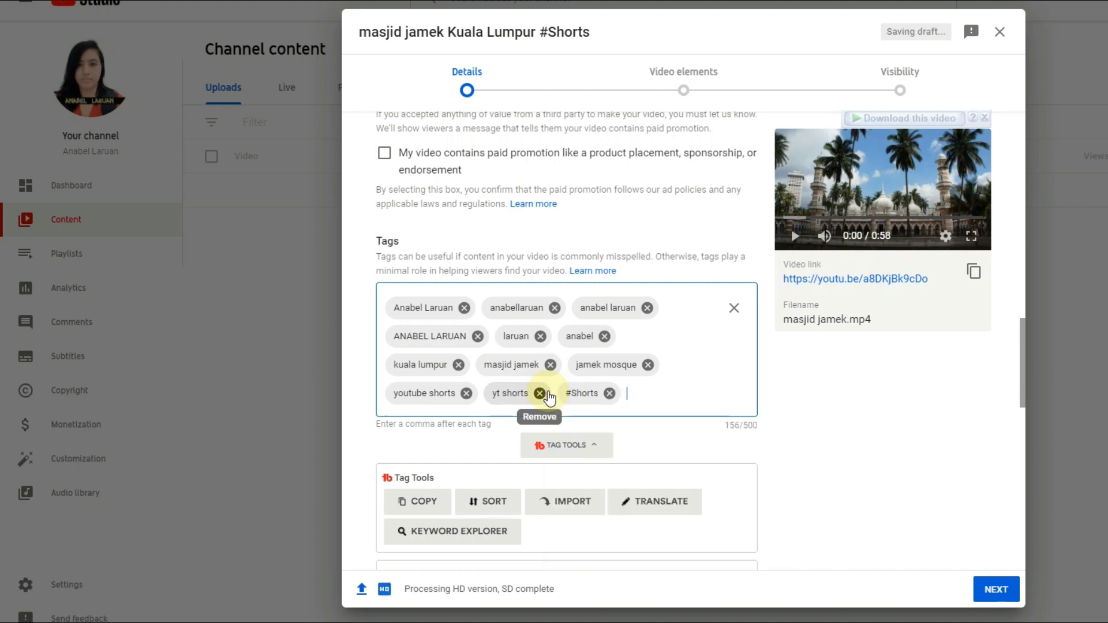
text(Shorts)
key(Return)
Add the suggested tags masjid jamek kuala lumpur and jamek mosque kuala lumpur to the video.
text(masjid)
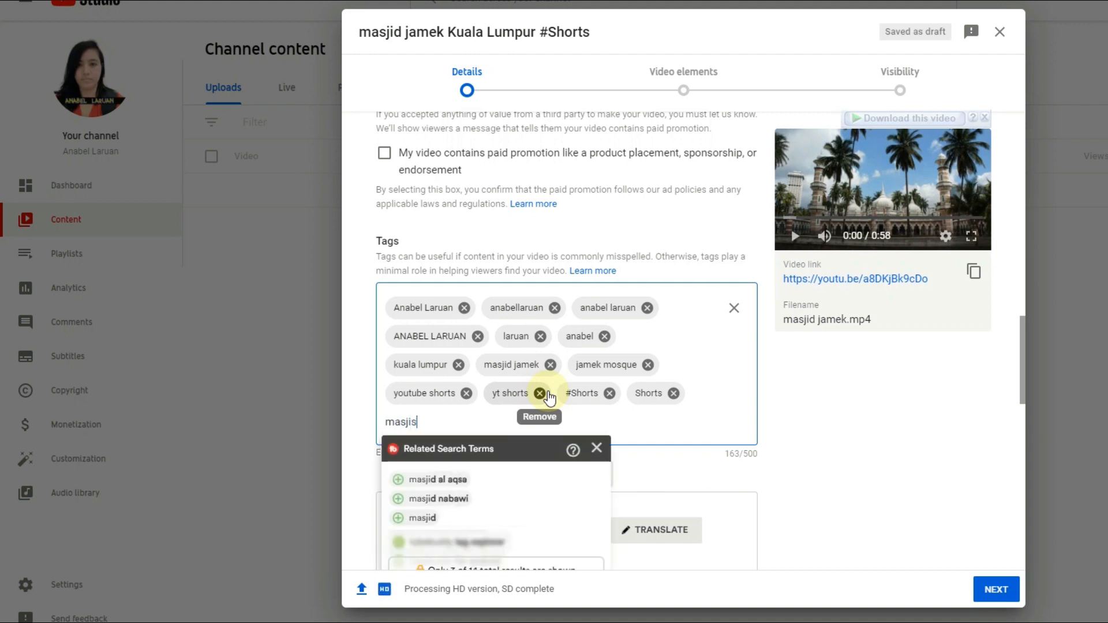
text( jamek)
click(405, 480)
click(542, 424)
text(jamek mosqu)
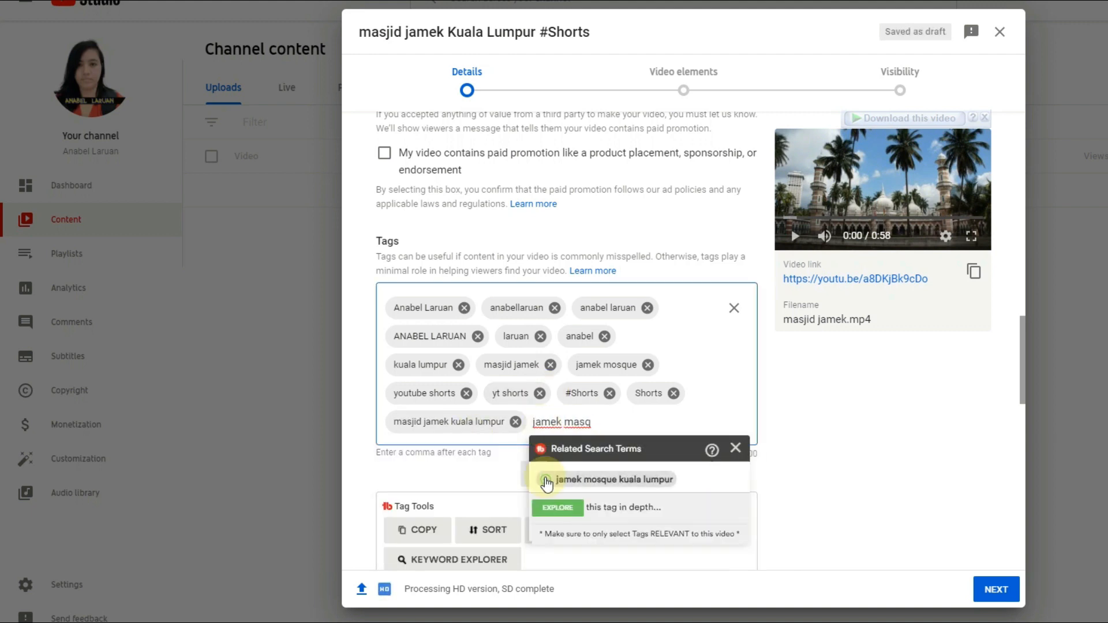
click(544, 480)
Add the suggested tags kuala lumpur malaysia and kuala lumpur city to the video.
click(456, 453)
text(kuala lumpur)
click(396, 525)
click(398, 544)
click(643, 465)
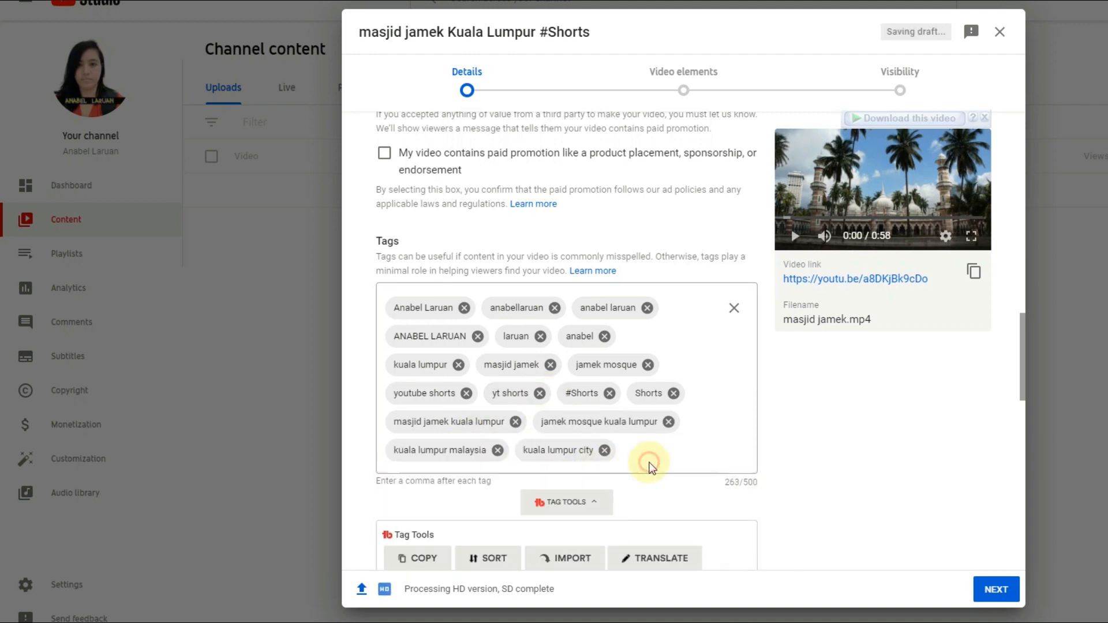
Add the tags majid jamek day in the life, masjid jamek day time view, masjid jamek night time view and masjid jamek view.
scroll(569, 416, down, 3)
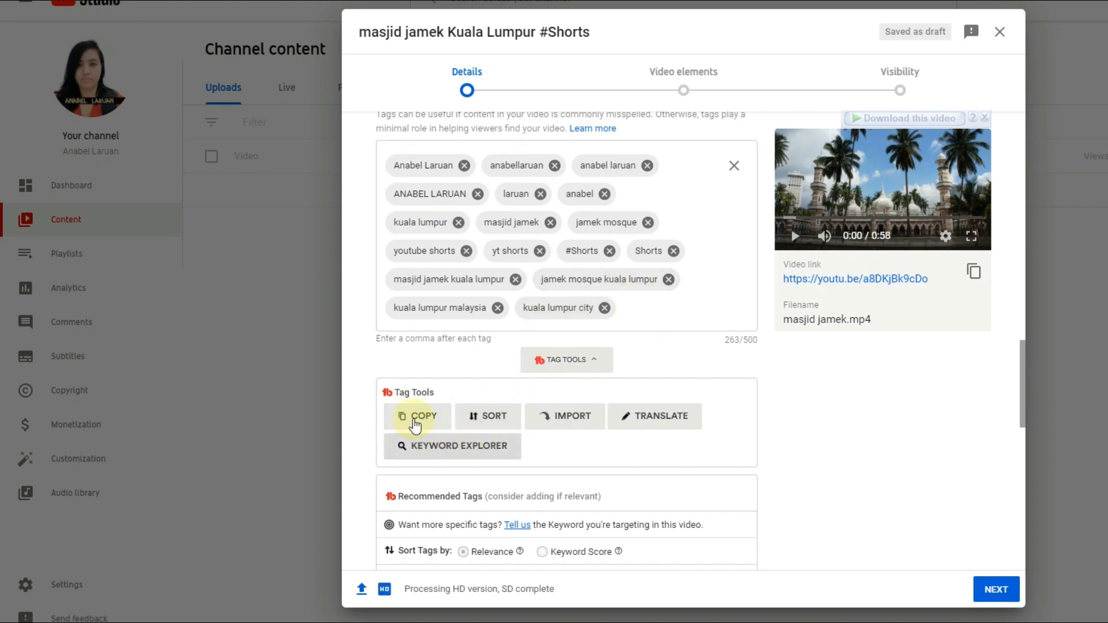
click(643, 307)
text(majid jamek)
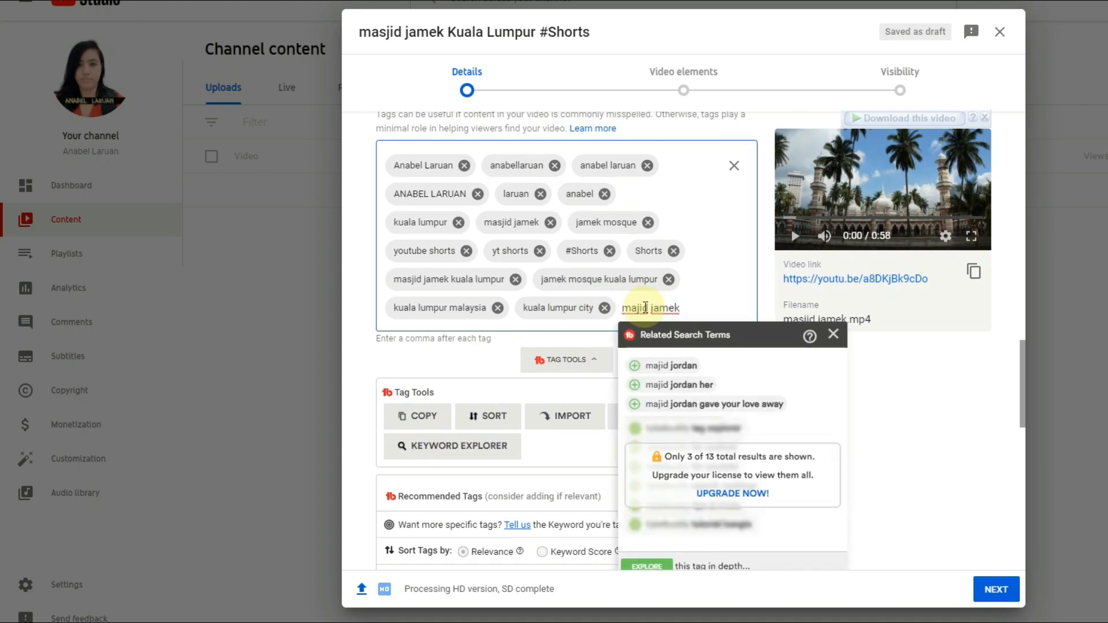
text( day in the life,masjid jamek day time view)
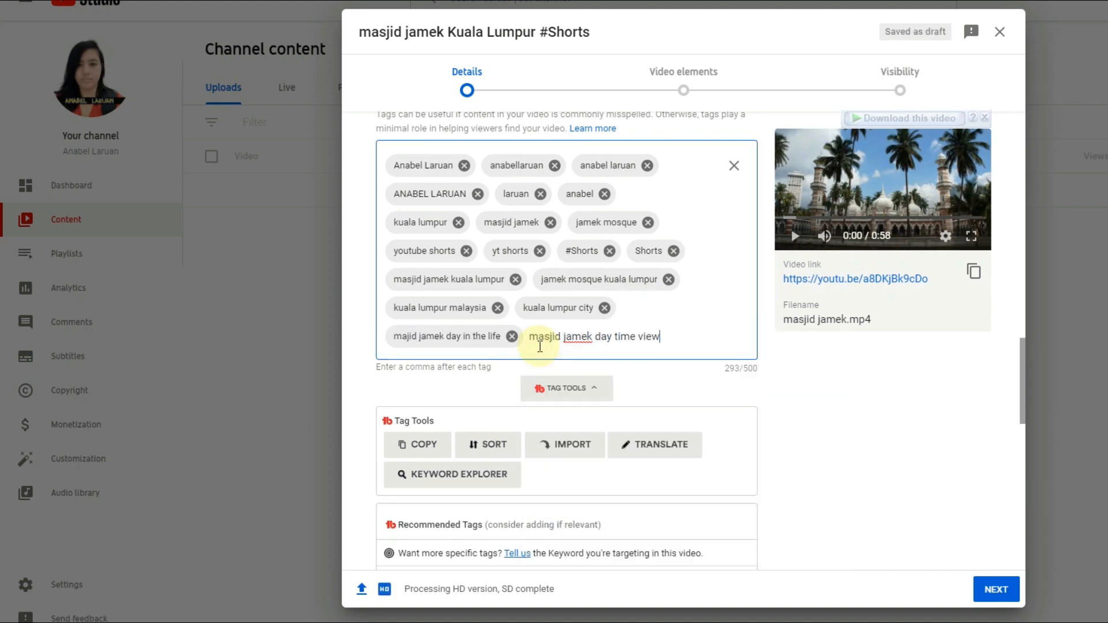
text(,masjid tamek night time view)
click(424, 365)
key(BackSpace)
text(j)
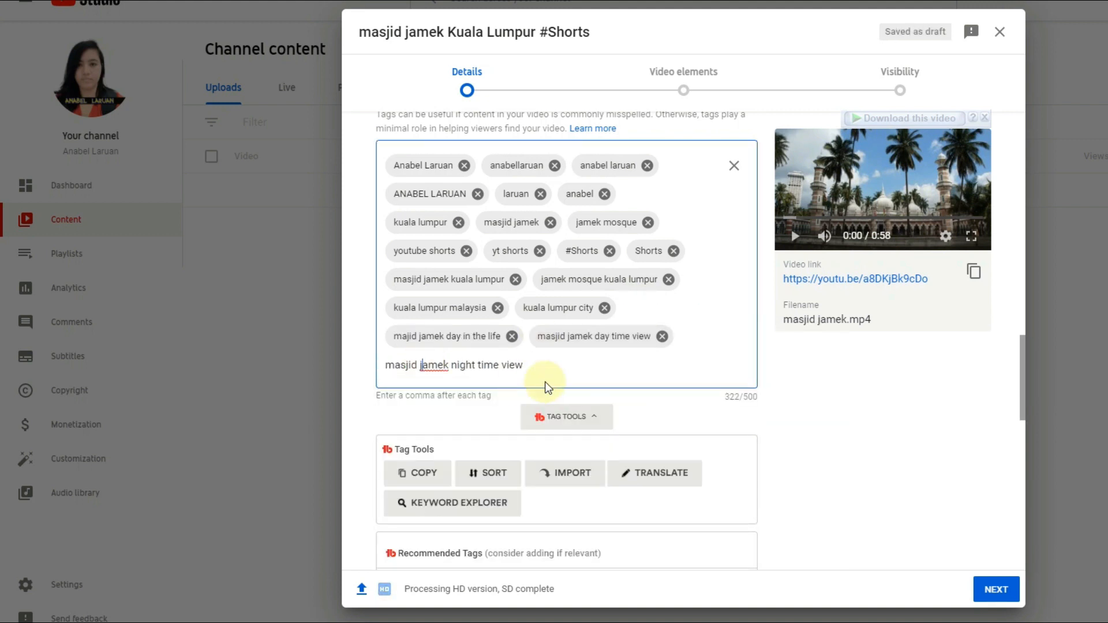
click(544, 364)
text(,masjid jamek view,)
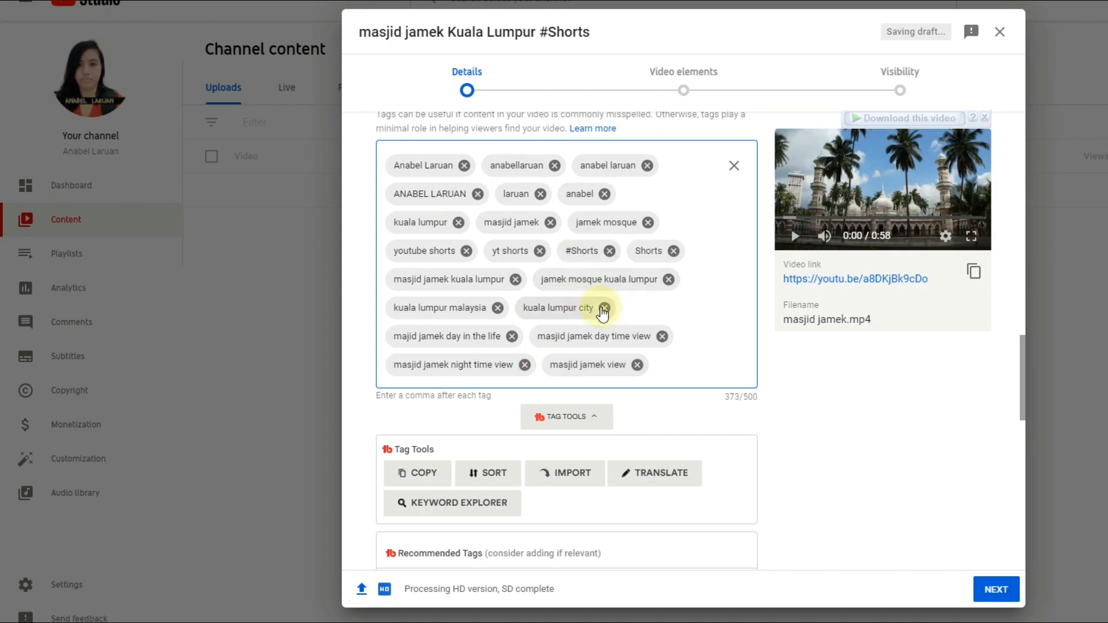
Leave the remaining video details at their defaults and continue past the video elements, without end screen or cards, to the visibility settings.
scroll(601, 310, down, 5)
scroll(577, 314, down, 3)
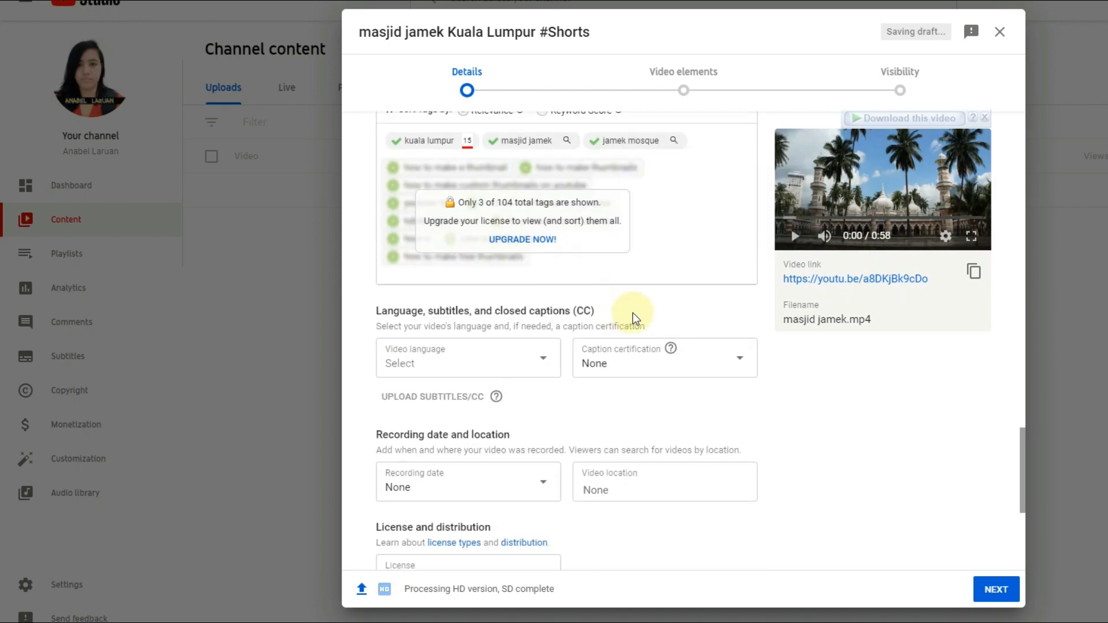
scroll(496, 314, down, 5)
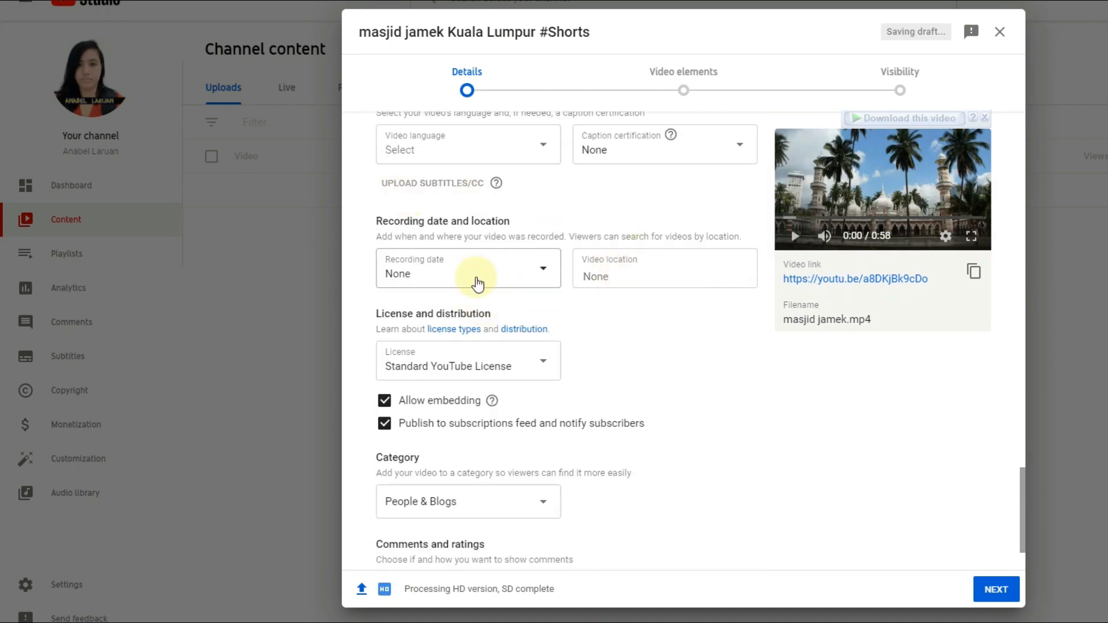
scroll(477, 280, down, 2)
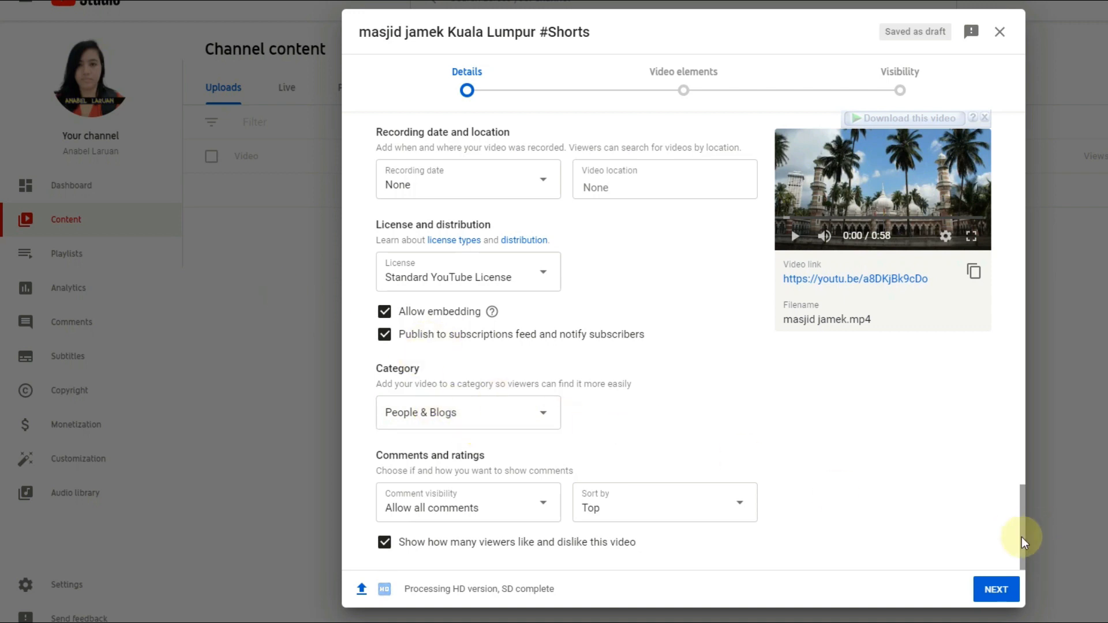
click(995, 594)
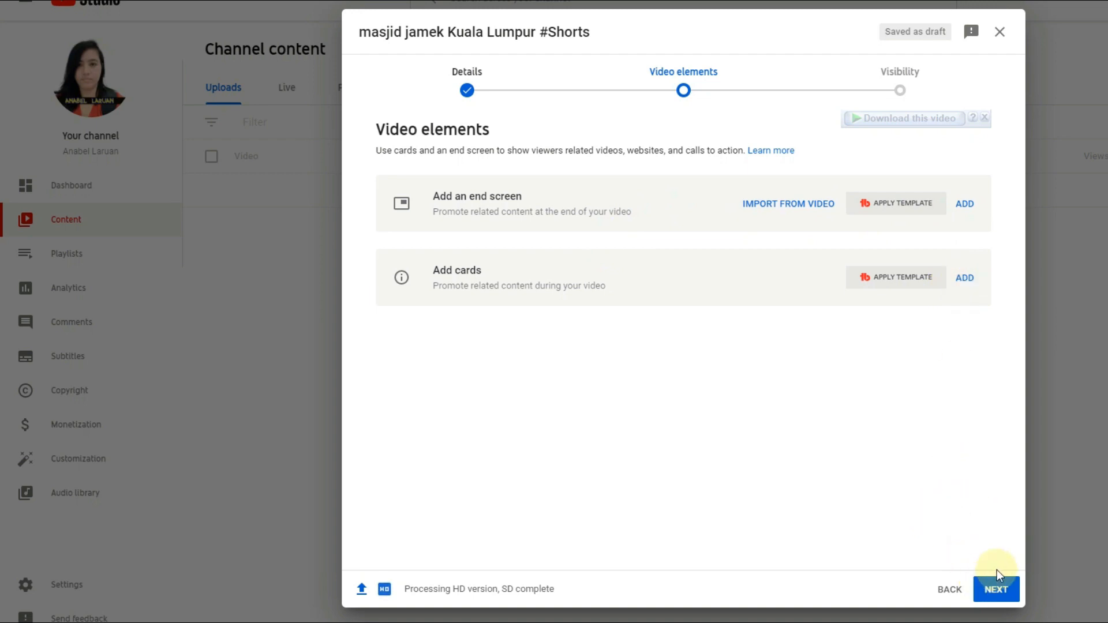
click(1000, 588)
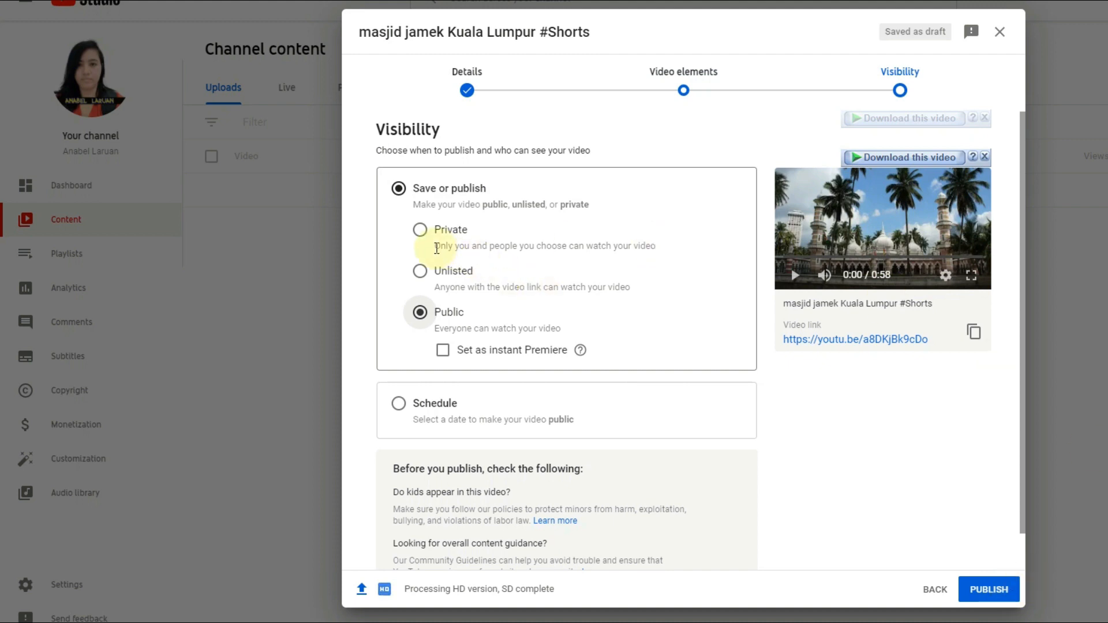
Set the video's visibility to Private and save the upload.
click(421, 229)
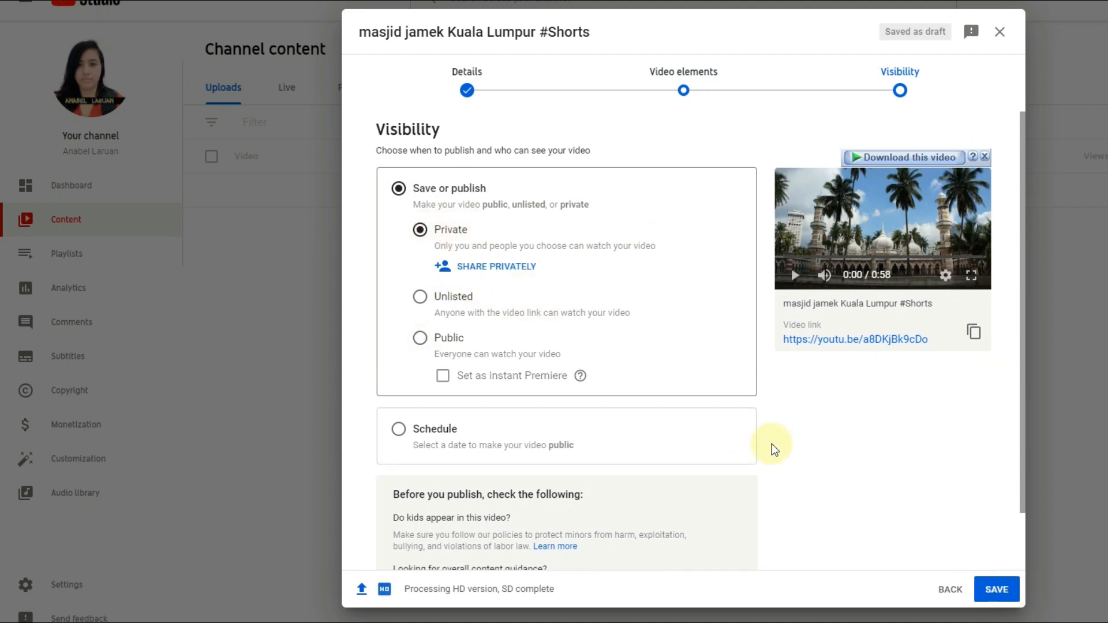
click(997, 590)
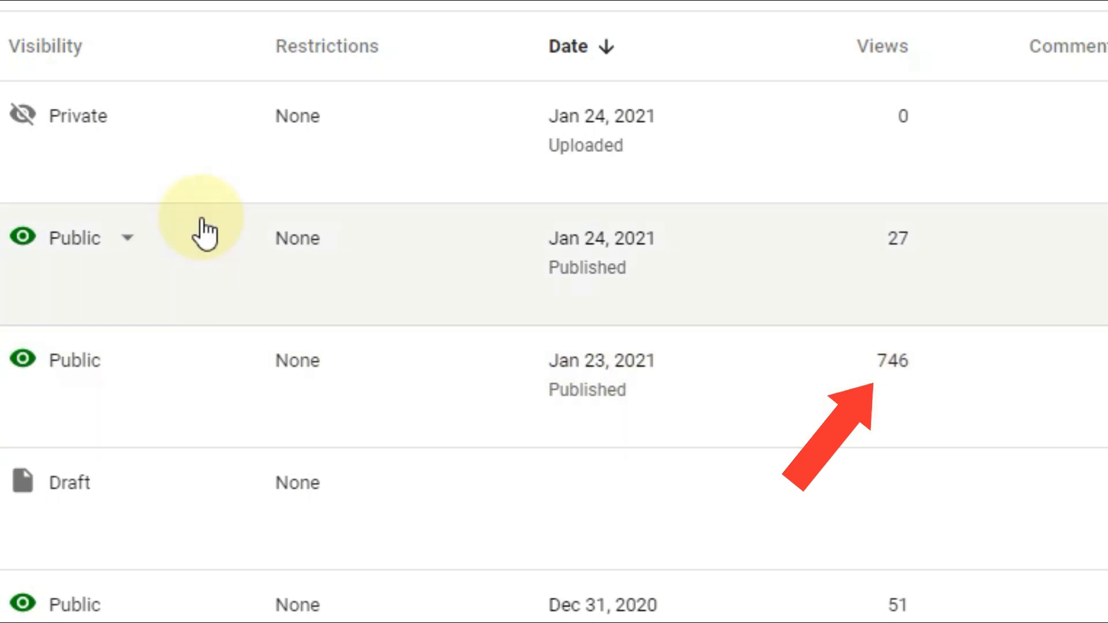
mouse_move(202, 235)
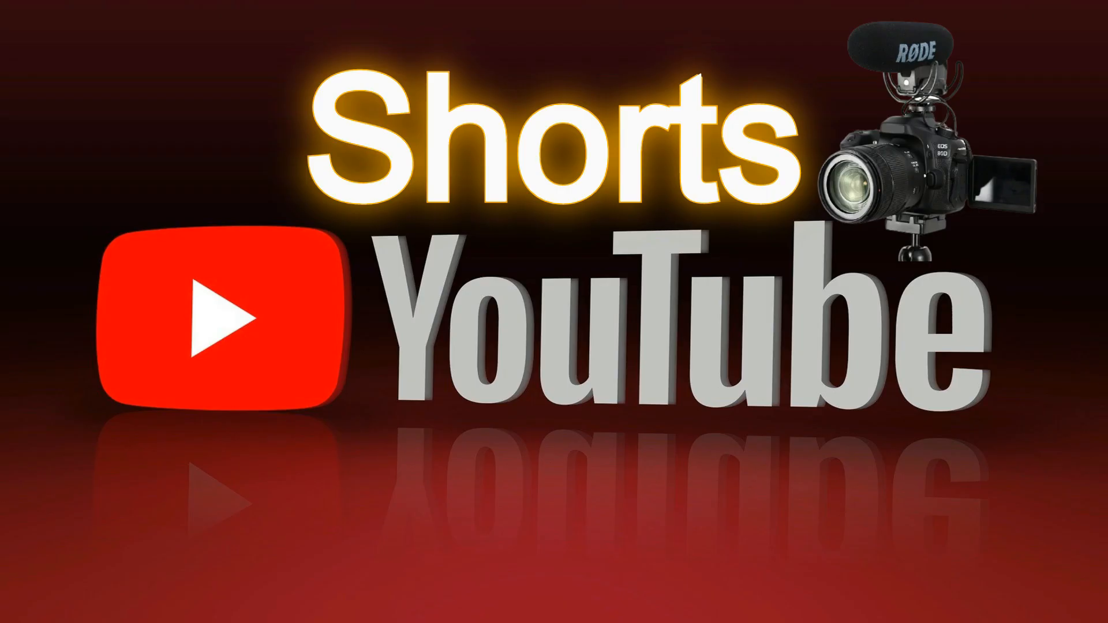